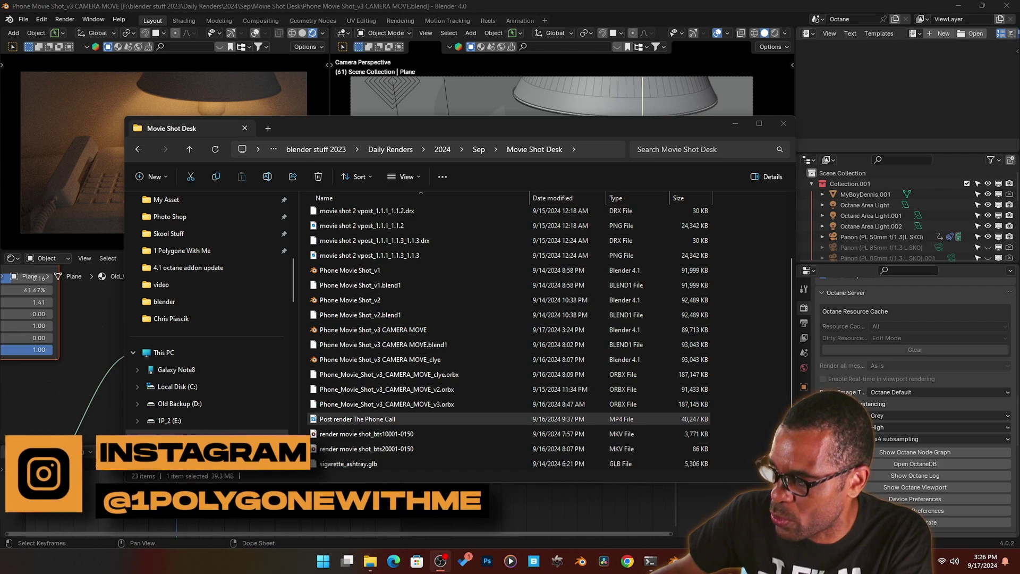
# Switch to Blender, set the small preview viewport to solid shading and the main camera viewport to rendered shading.
pyautogui.hotkey('alt', 'Tab')
pyautogui.click(798, 96)
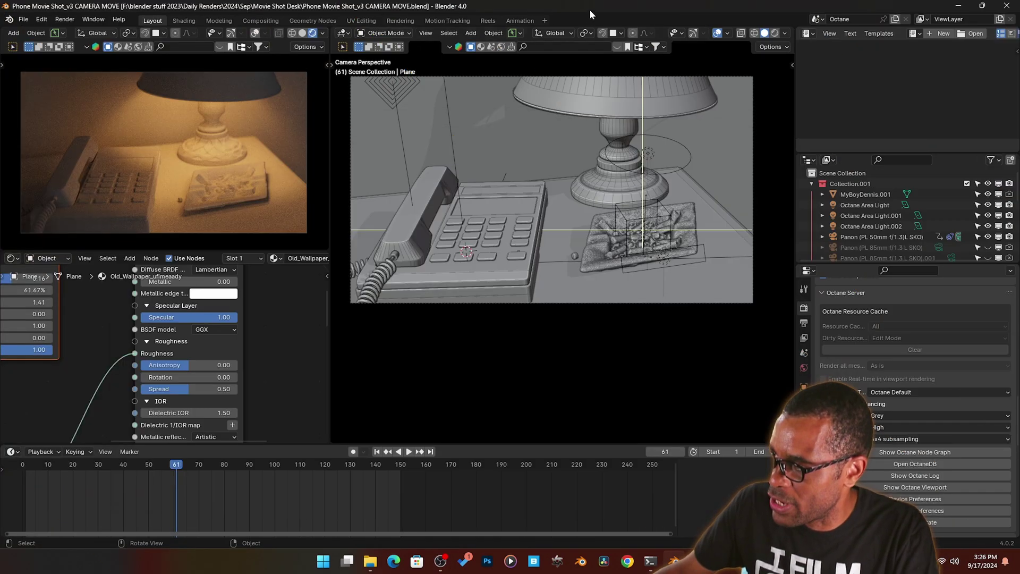
pyautogui.click(303, 33)
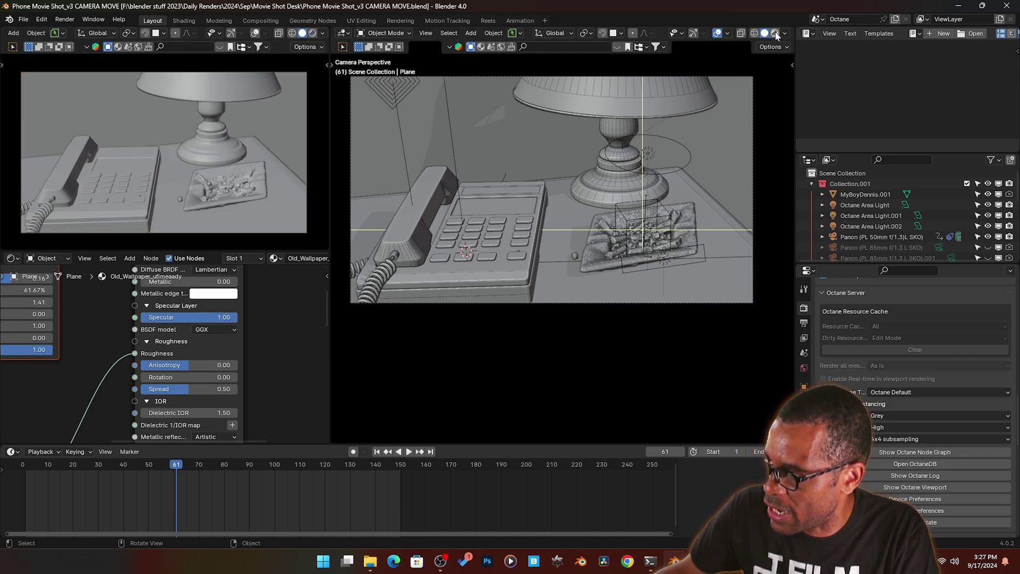
pyautogui.press('z')
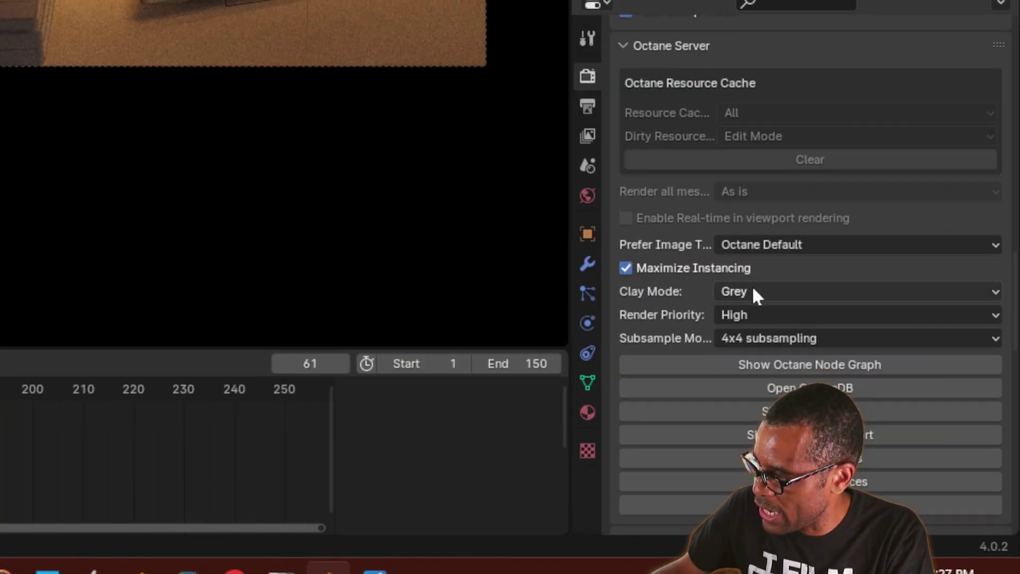
# Set the Octane Clay Mode to None and hide the overlays in the main camera viewport.
pyautogui.click(755, 292)
pyautogui.click(766, 294)
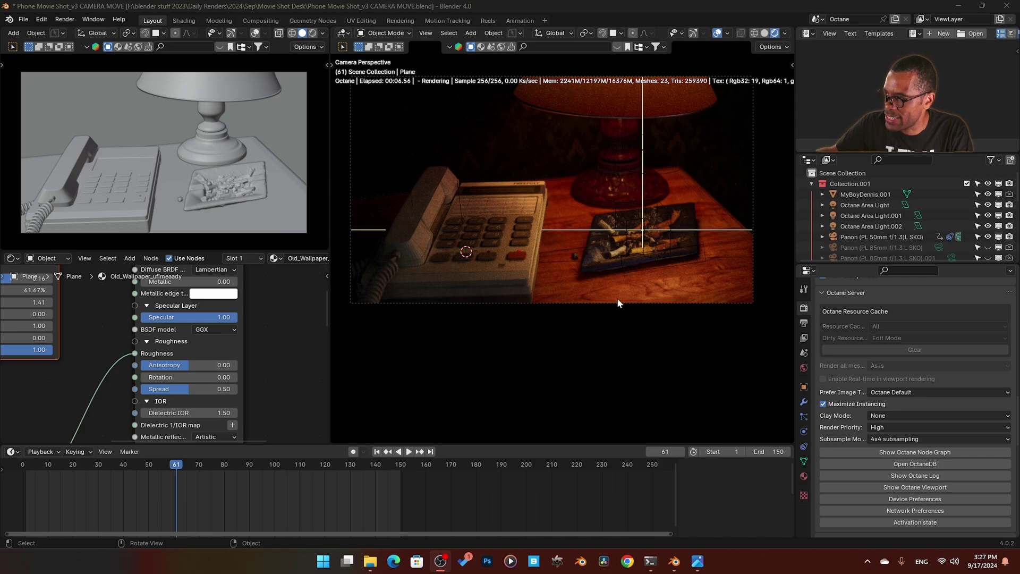
pyautogui.click(718, 33)
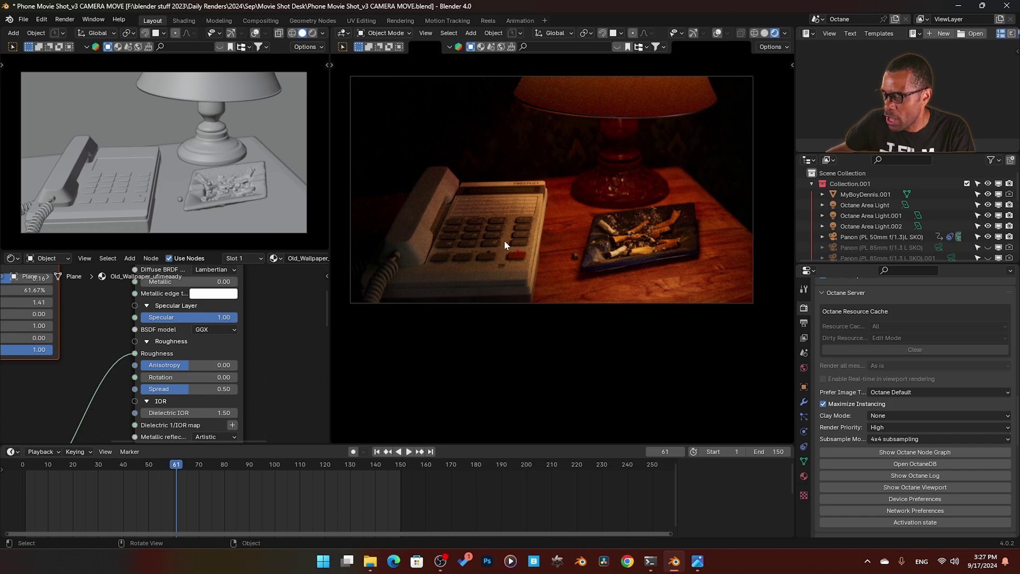
# Switch to the browser and look at the Lamp model page on Sketchfab.
pyautogui.hotkey('alt', 'Tab')
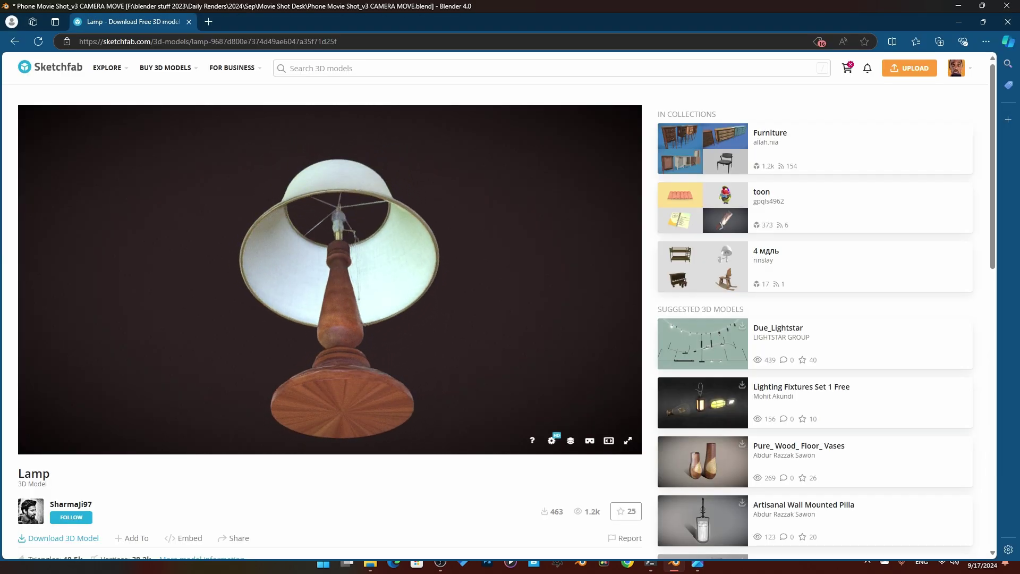
pyautogui.hotkey('alt', 'Tab')
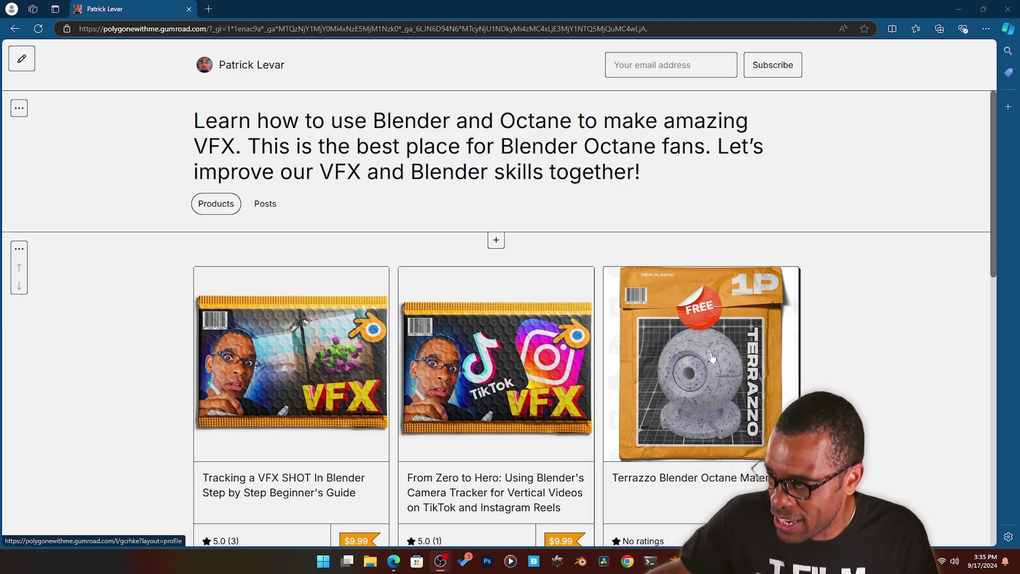
# Look through the Gumroad store's Blender and Octane materials, assets and guides, including the Octane Blender Setup File V2 2024.
pyautogui.scroll(-4, 847, 361)
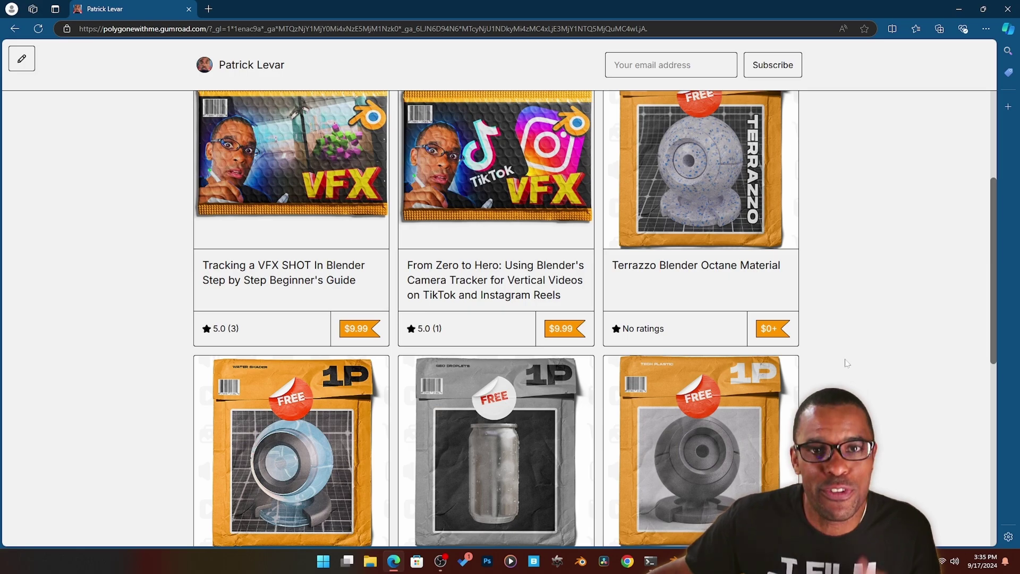
pyautogui.scroll(-4, 737, 210)
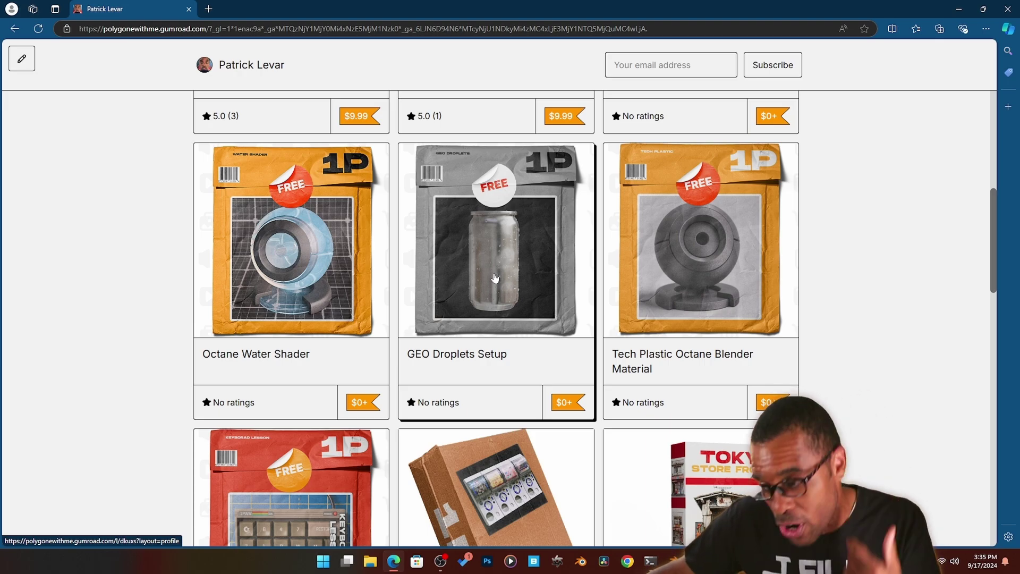
pyautogui.scroll(-5, 691, 314)
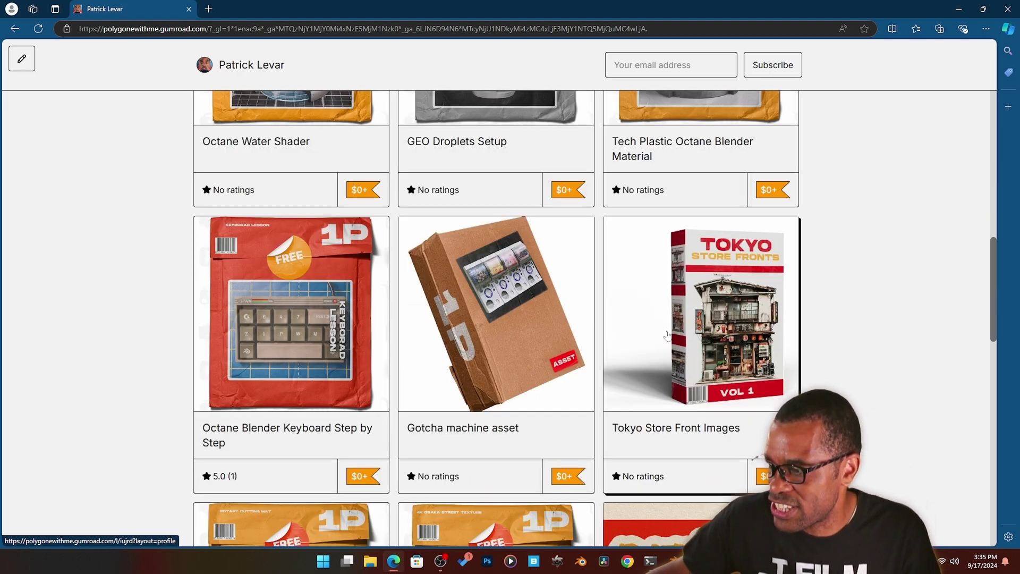
pyautogui.scroll(-1, 670, 335)
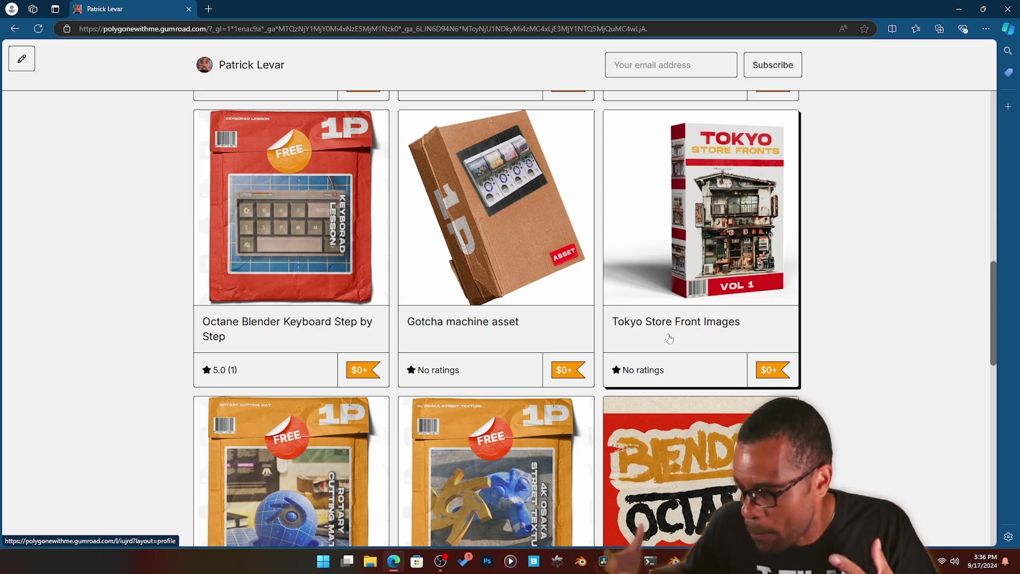
pyautogui.scroll(-4, 661, 339)
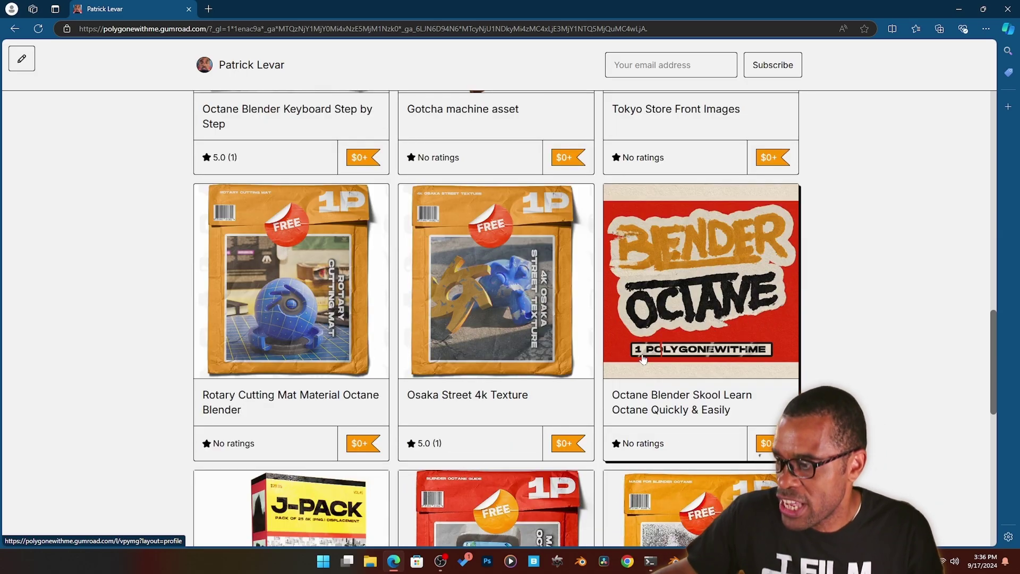
pyautogui.scroll(-11, 601, 340)
pyautogui.scroll(-3, 577, 355)
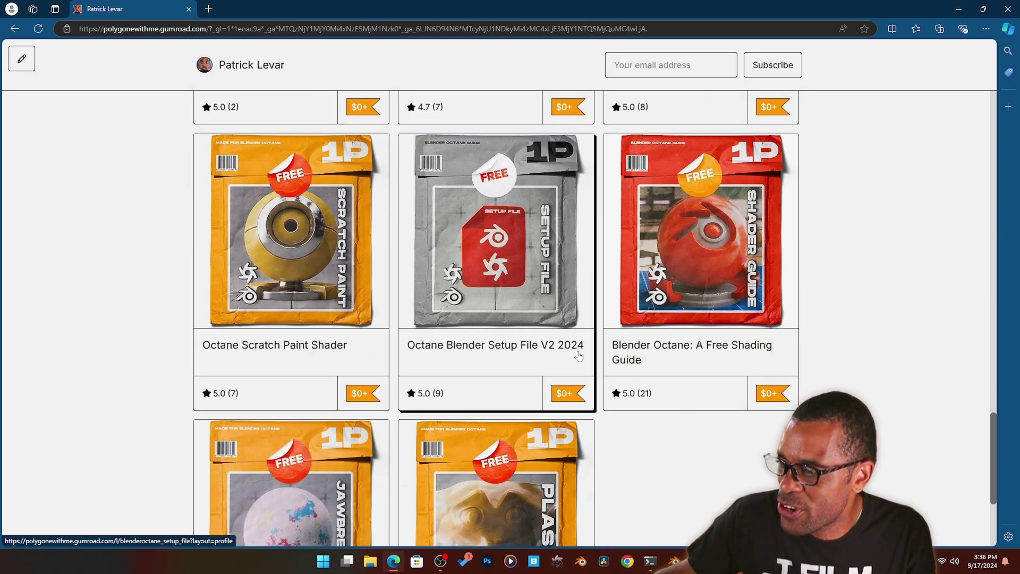
pyautogui.scroll(16, 606, 367)
pyautogui.scroll(12, 609, 368)
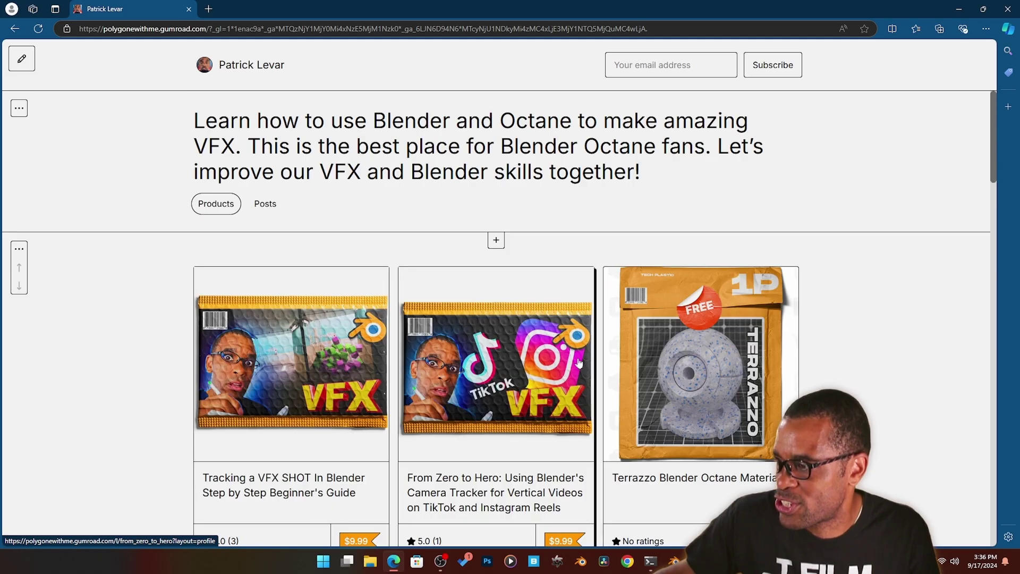
pyautogui.scroll(-3, 472, 393)
pyautogui.scroll(-15, 548, 330)
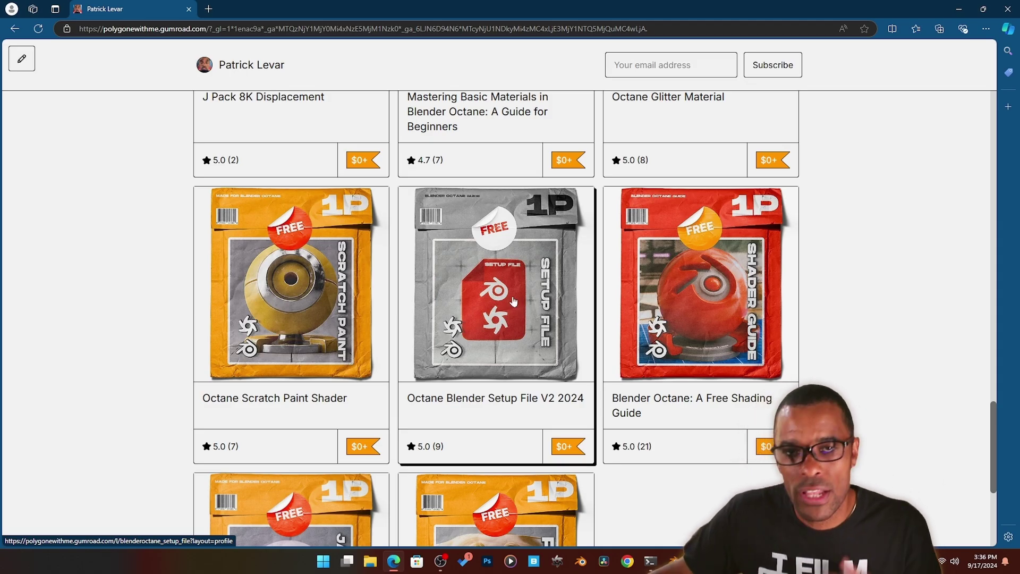
pyautogui.scroll(9, 513, 298)
pyautogui.scroll(15, 484, 274)
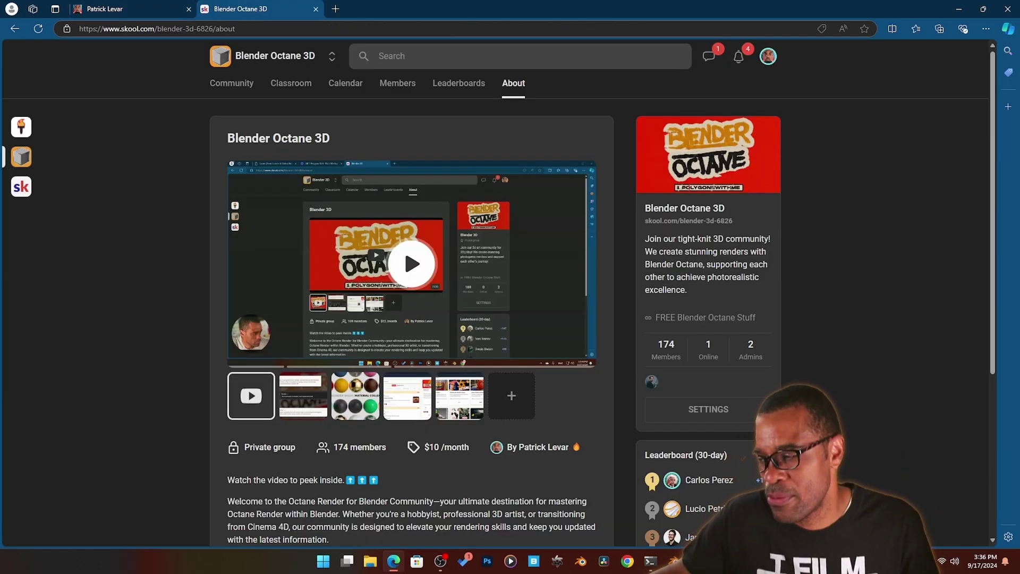
# Look over the Blender Octane 3D community's About page on Skool and its gallery image of material spheres.
pyautogui.scroll(-1, 751, 273)
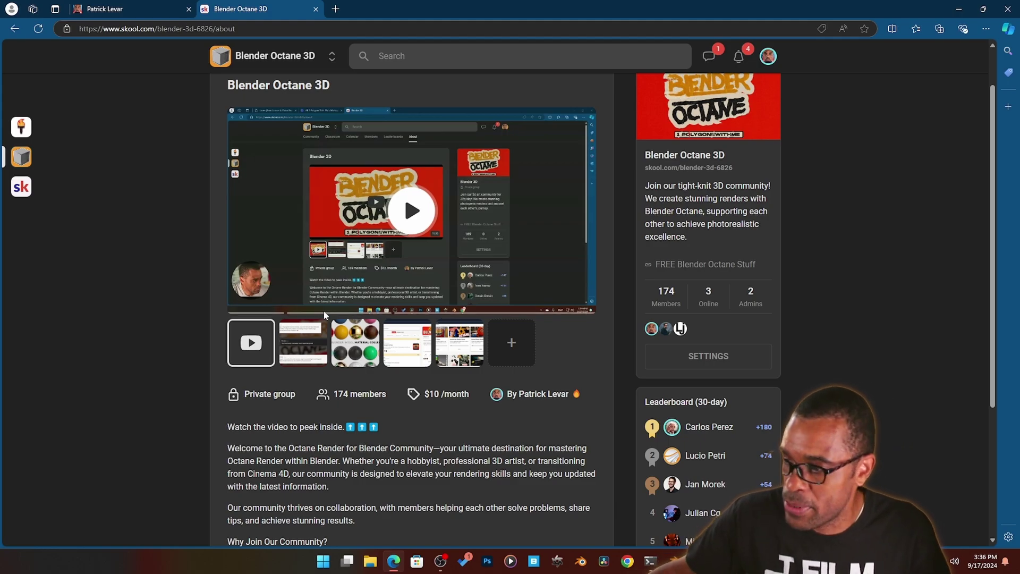
pyautogui.click(361, 349)
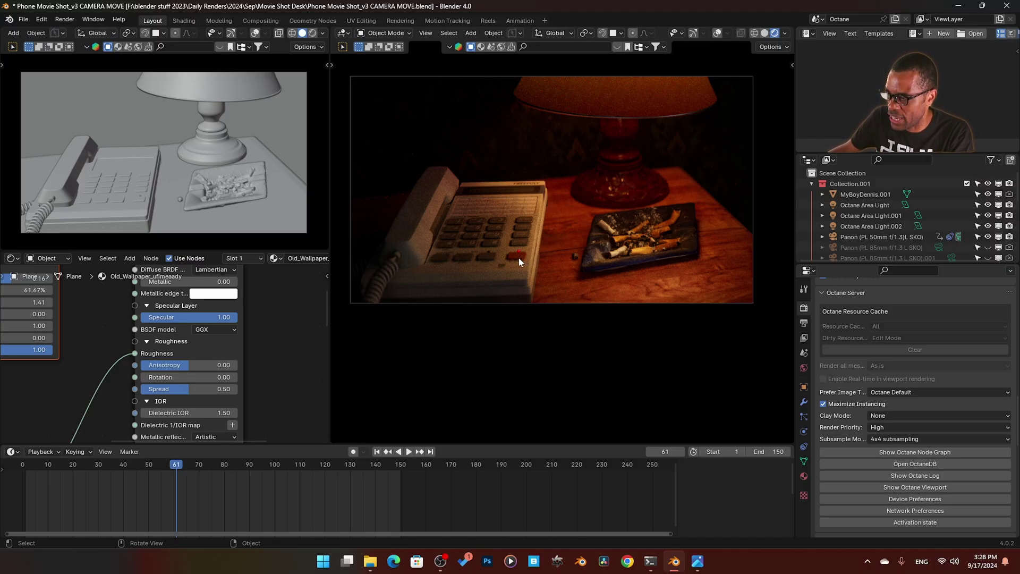
# Select the phone in Blender and examine its image textures, colour correction and gradient map nodes in the Shading workspace.
pyautogui.click(518, 257)
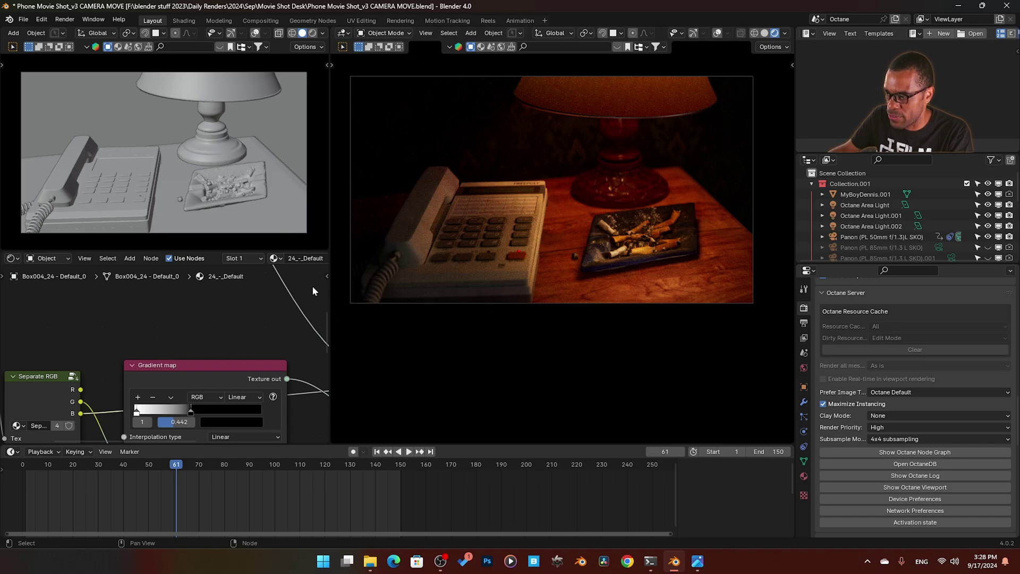
pyautogui.click(184, 21)
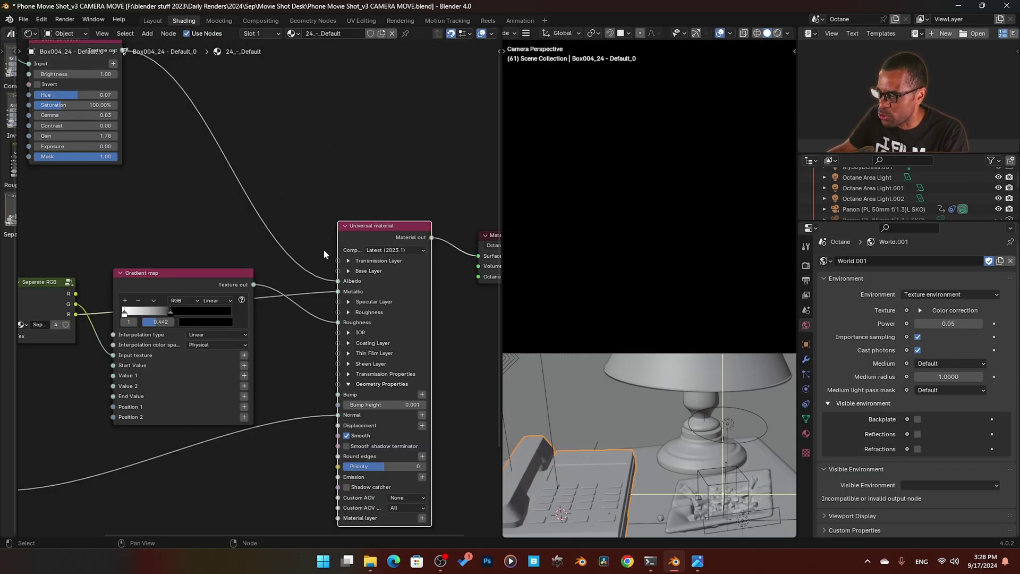
pyautogui.scroll(-5, 267, 244)
pyautogui.moveTo(267, 245); pyautogui.dragTo(296, 226, button='middle')
pyautogui.scroll(3, 296, 227)
pyautogui.scroll(3, 294, 211)
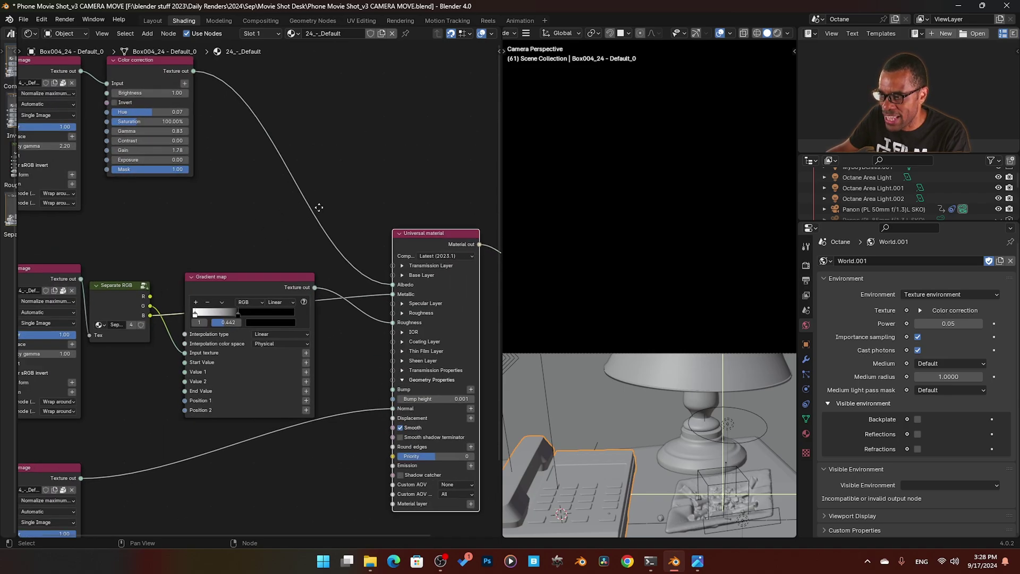
pyautogui.click(142, 94)
pyautogui.click(161, 297)
pyautogui.moveTo(216, 275); pyautogui.dragTo(224, 223, button='middle')
pyautogui.click(167, 443)
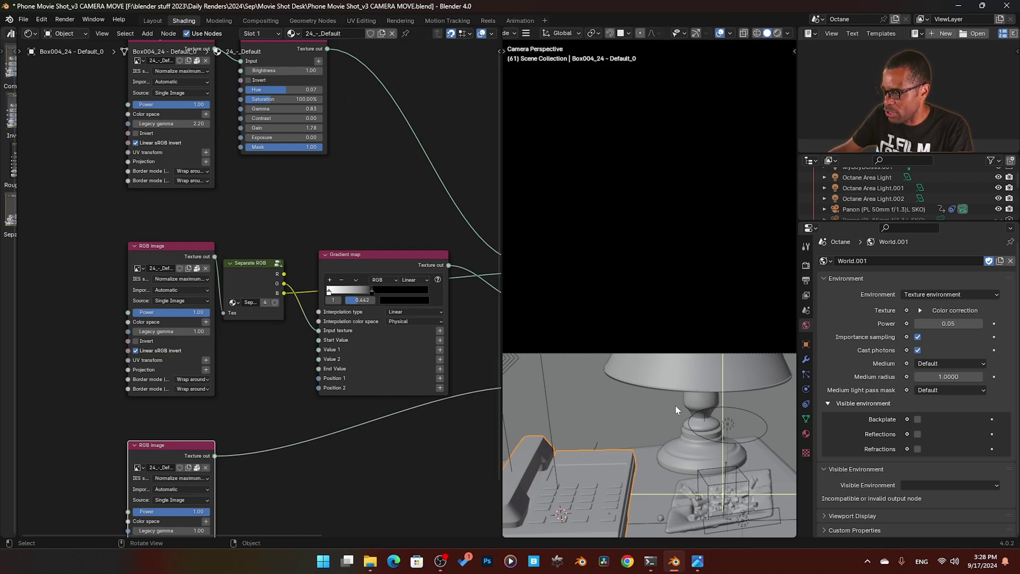
# Examine the material nodes of the lamp base and the lampshade.
pyautogui.click(705, 403)
pyautogui.scroll(-5, 279, 314)
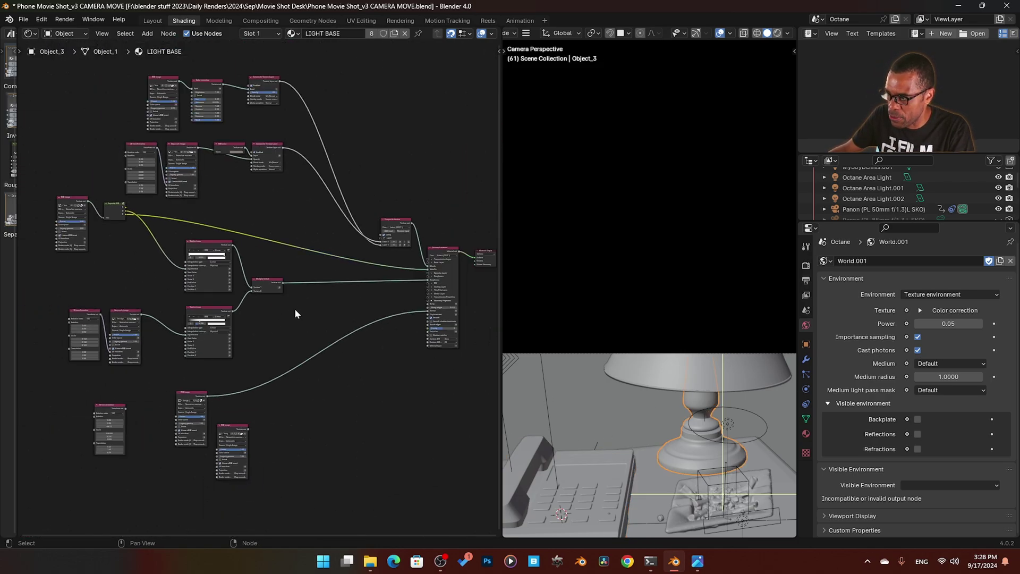
pyautogui.click(675, 390)
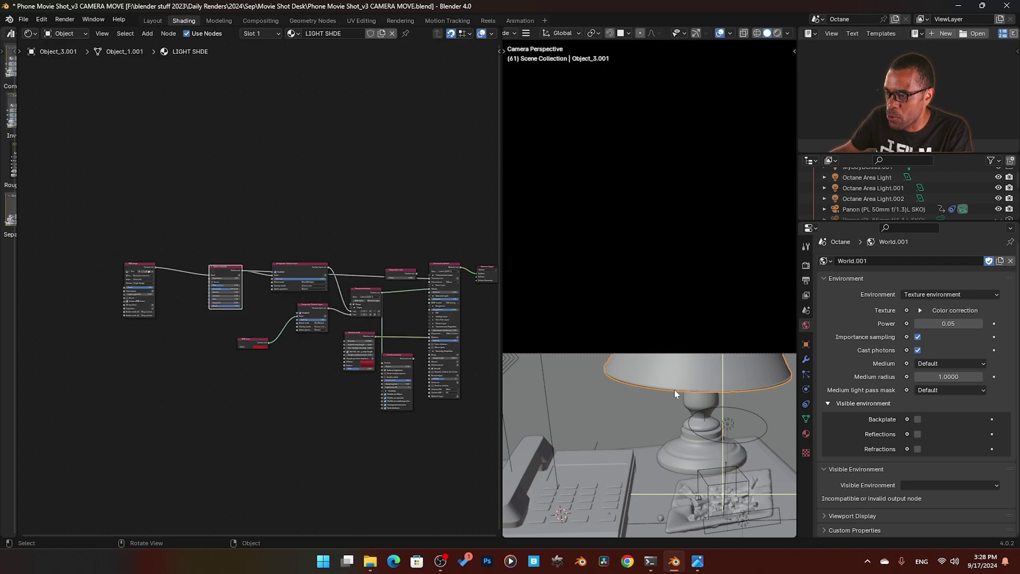
pyautogui.moveTo(356, 265); pyautogui.dragTo(291, 196, button='middle')
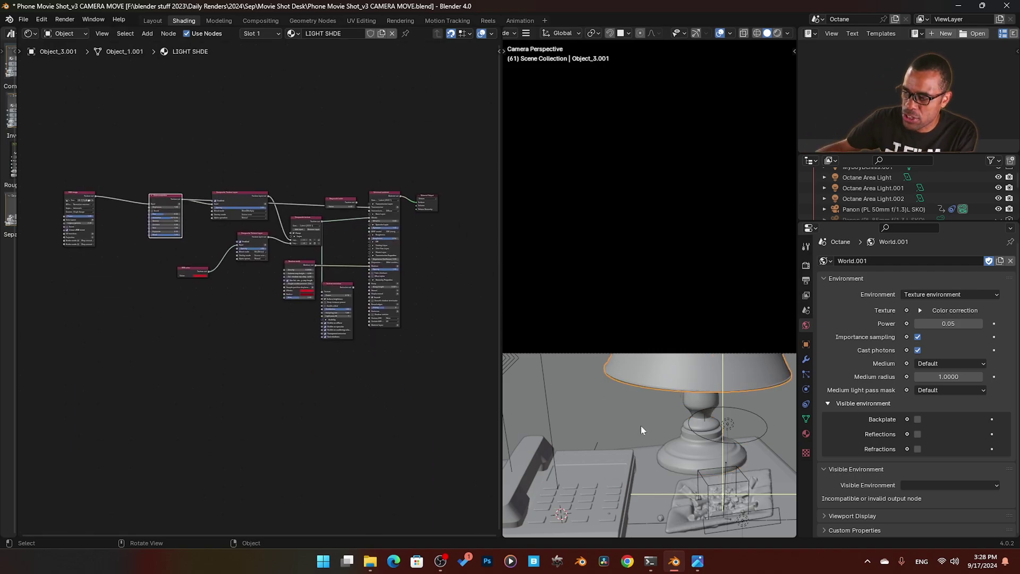
pyautogui.scroll(4, 318, 335)
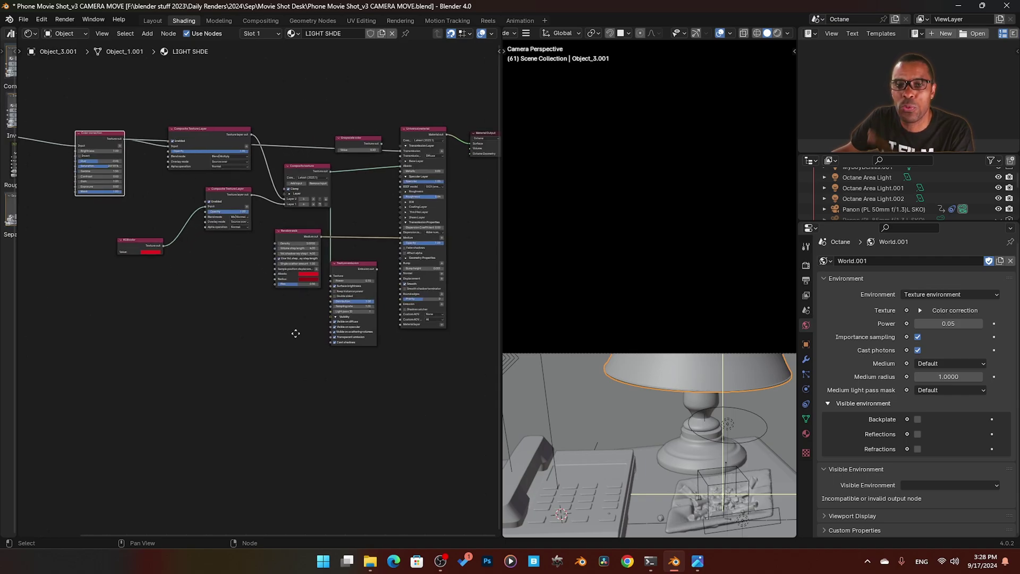
pyautogui.moveTo(291, 332); pyautogui.dragTo(325, 391, button='middle')
pyautogui.scroll(3, 318, 375)
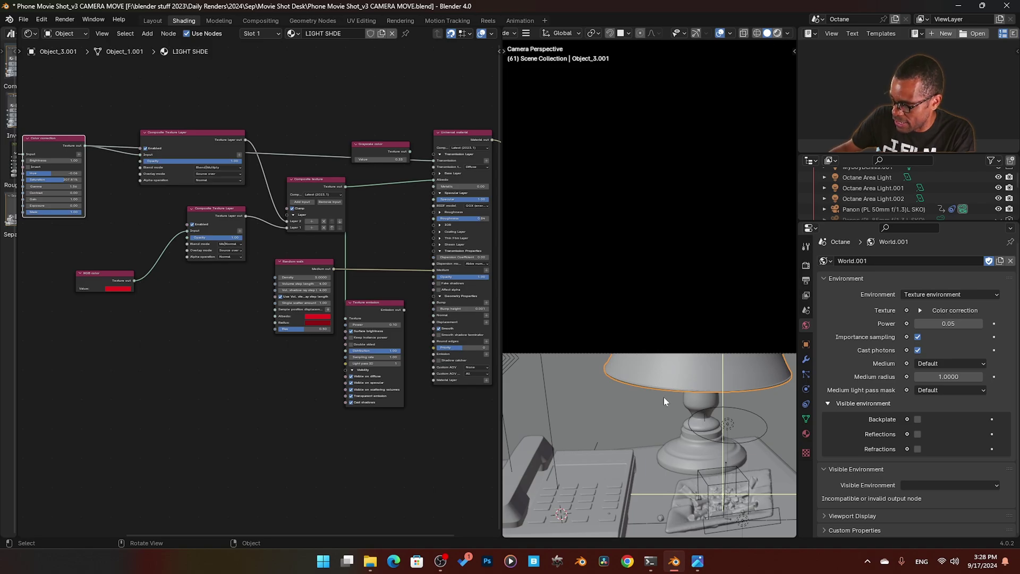
# Isolate the lampshade in a rendered local view and compare it with the reference screenshot of the phone, lamp and ashtray.
pyautogui.press('KP_Divide')
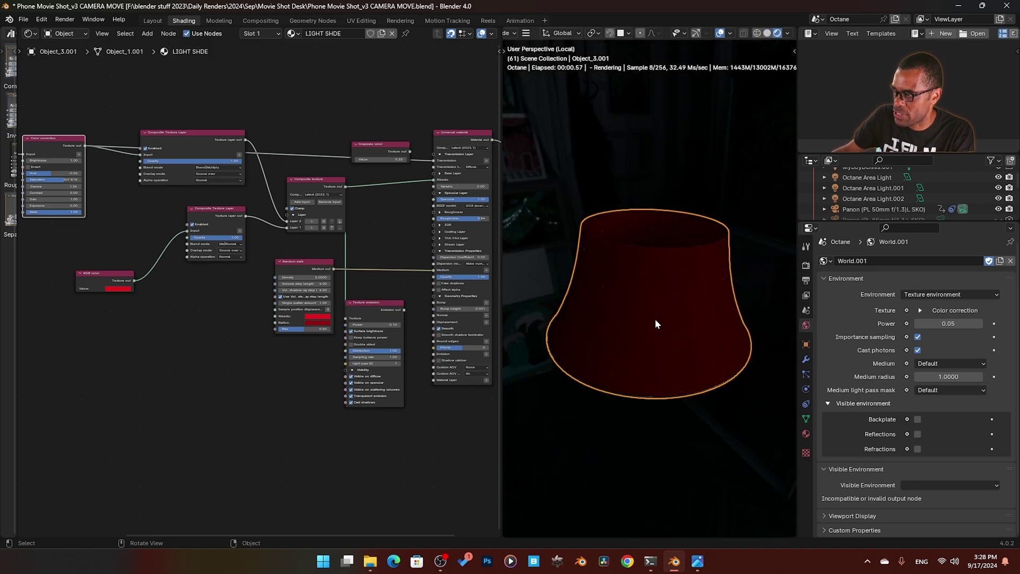
pyautogui.moveTo(655, 318); pyautogui.dragTo(662, 268, button='middle')
pyautogui.scroll(5, 636, 337)
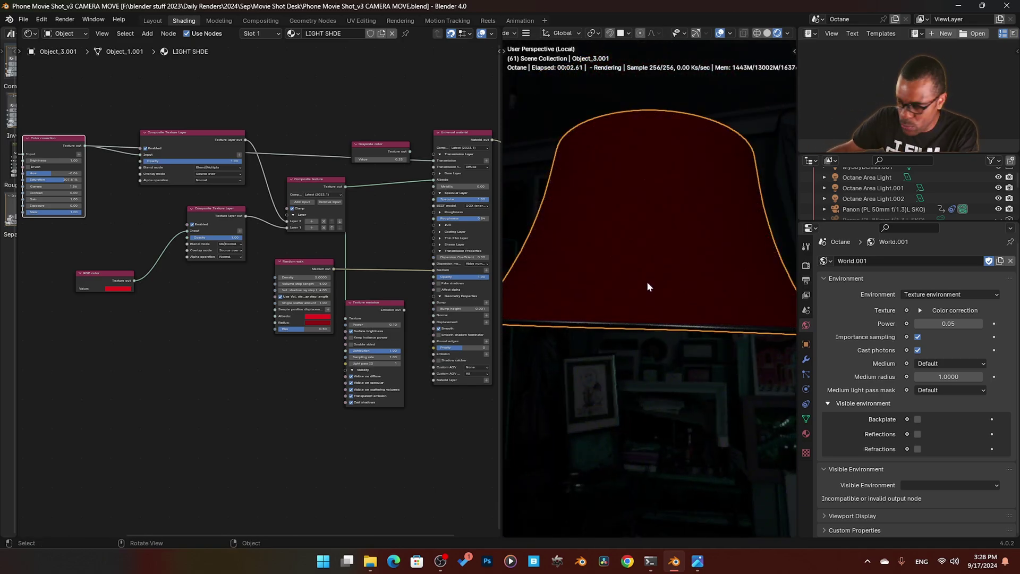
pyautogui.click(698, 561)
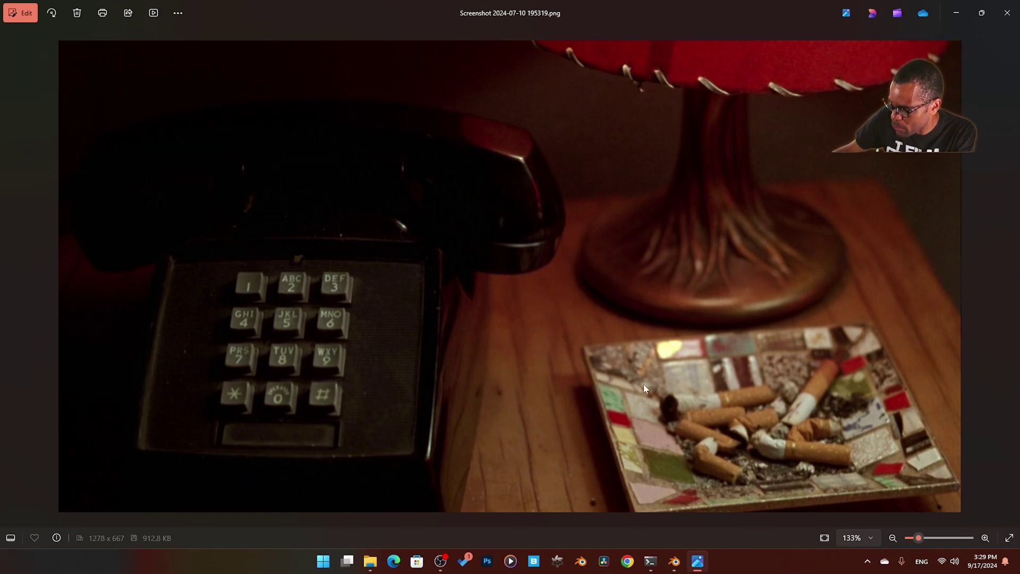
pyautogui.click(956, 12)
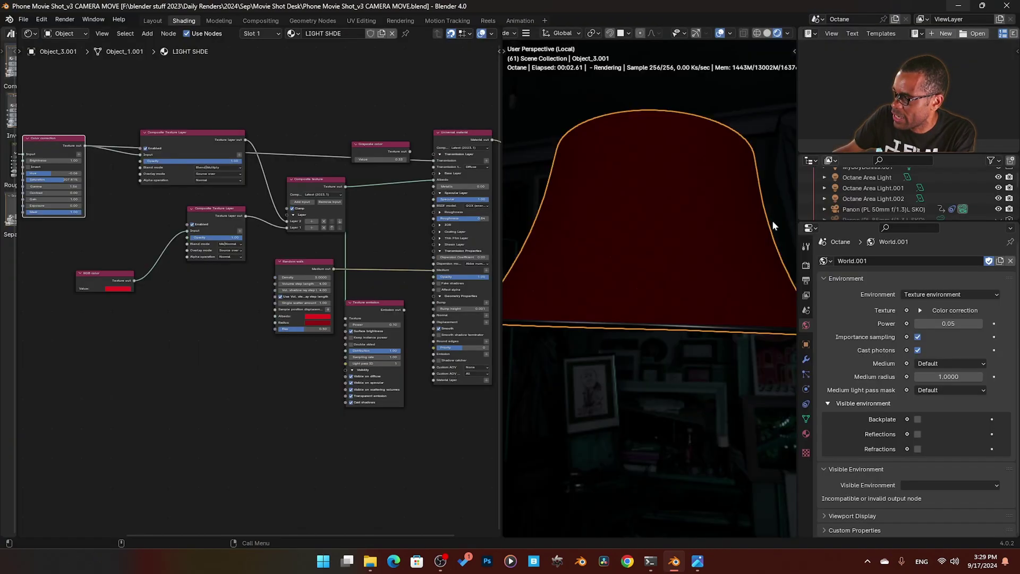
# Leave the isolated lampshade view and widen the 3D viewport to show the whole lamp, phone and ashtray on the desk.
pyautogui.press('KP_0')
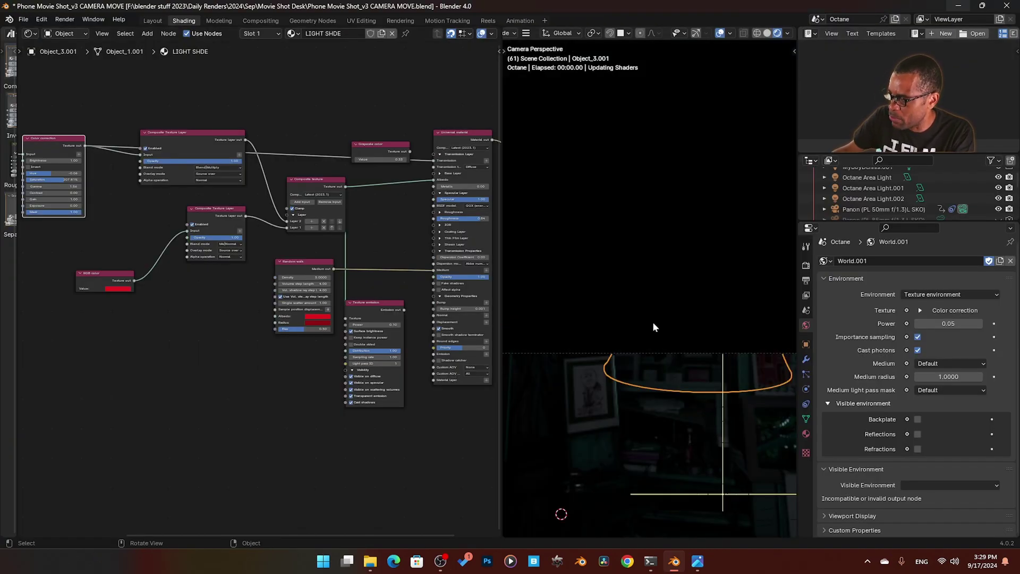
pyautogui.moveTo(682, 384); pyautogui.dragTo(644, 356, button='middle')
pyautogui.scroll(2, 645, 353)
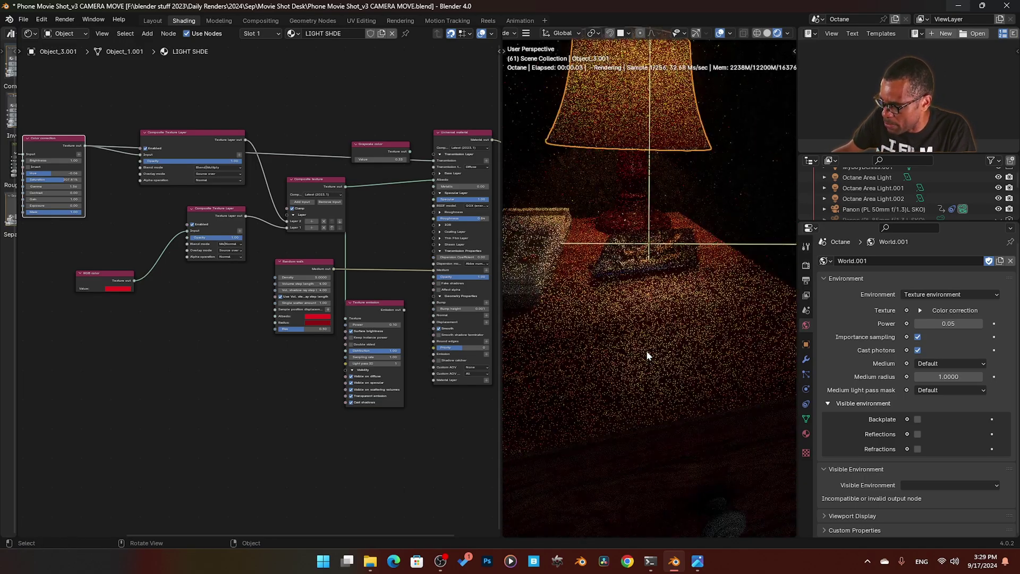
pyautogui.moveTo(502, 288); pyautogui.dragTo(304, 288)
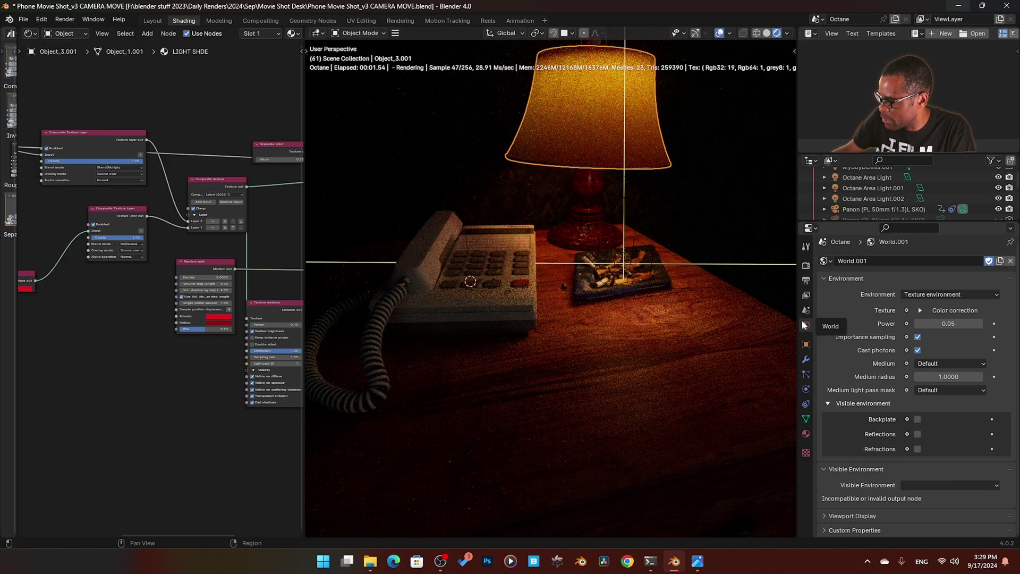
# Set the world texture environment's power to 1.
pyautogui.click(948, 323)
pyautogui.write('1')
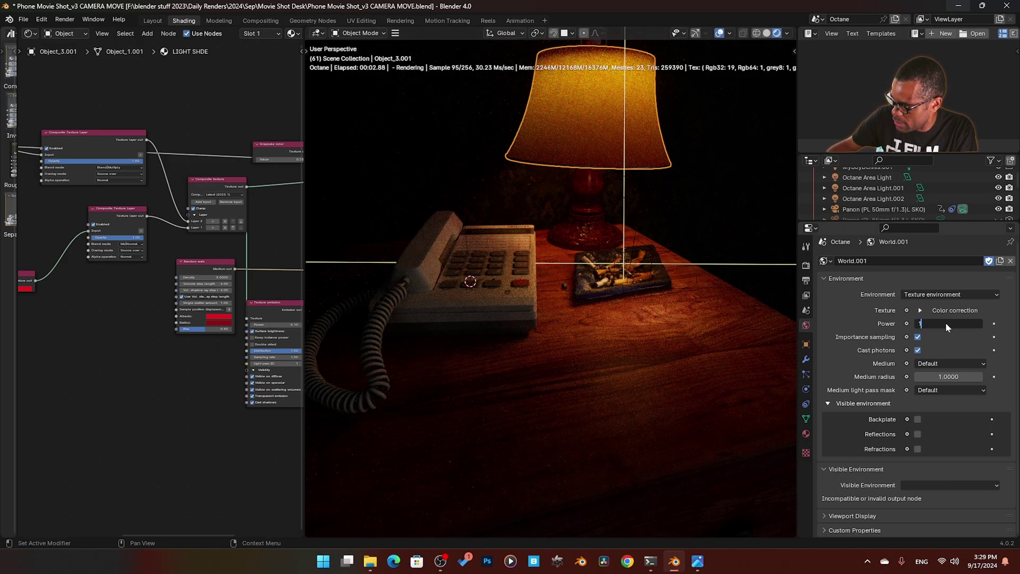
pyautogui.press('Return')
# Look over the brightened room set around the desk and select the black plane beside it to inspect its material.
pyautogui.scroll(-5, 584, 324)
pyautogui.moveTo(597, 332); pyautogui.dragTo(437, 242, button='middle')
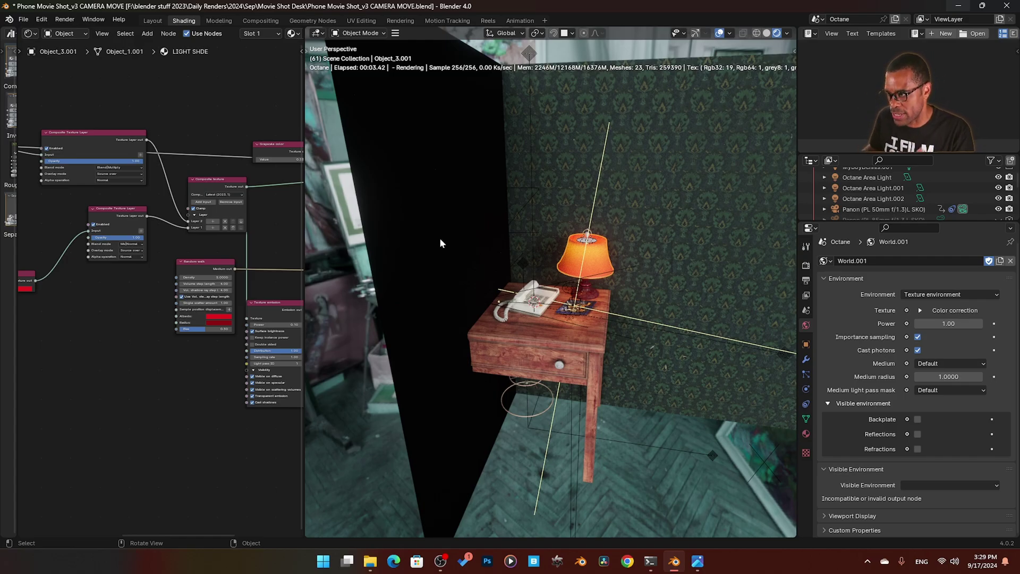
pyautogui.scroll(5, 440, 243)
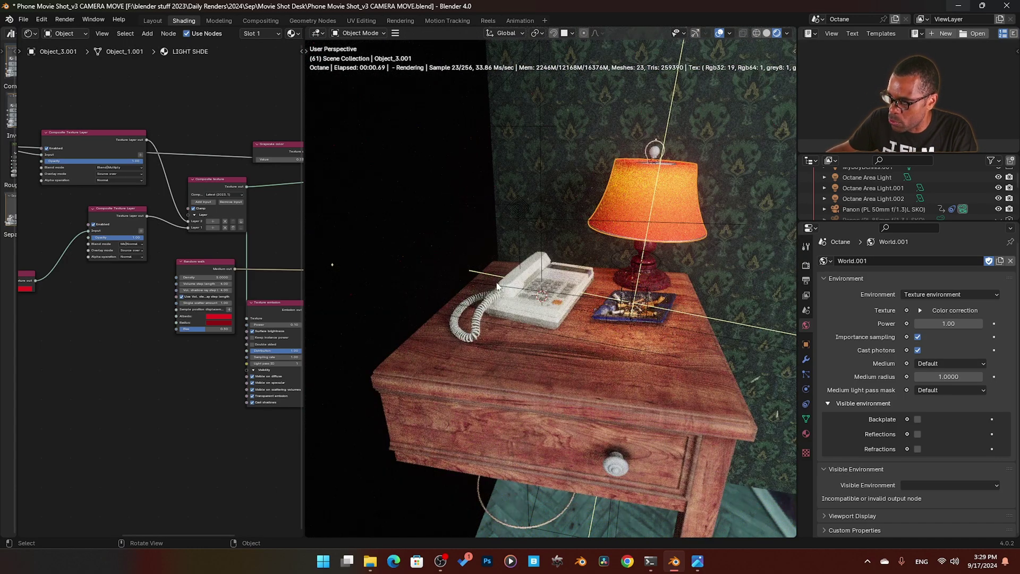
pyautogui.scroll(-4, 514, 363)
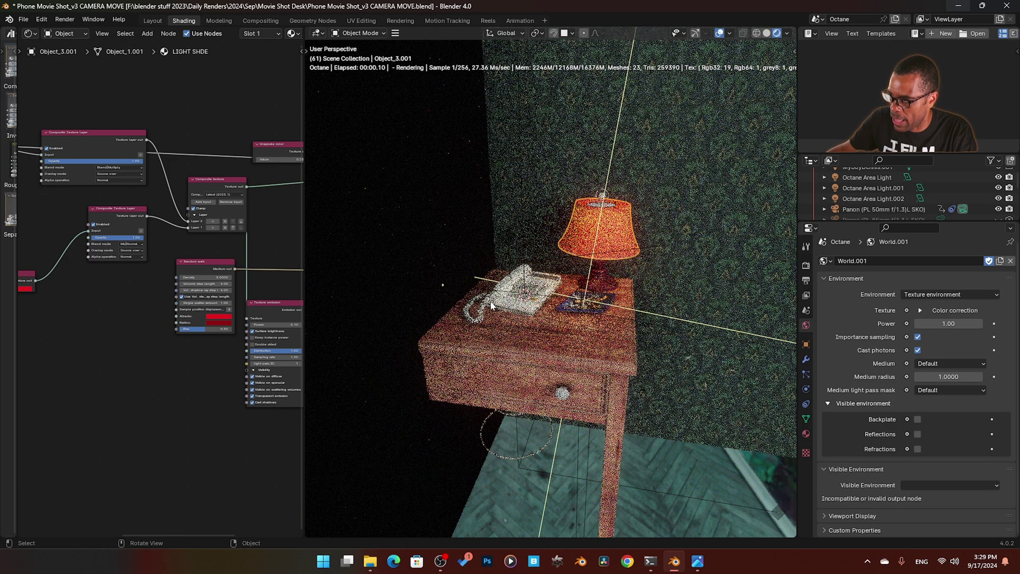
pyautogui.moveTo(514, 363); pyautogui.dragTo(597, 173, button='middle')
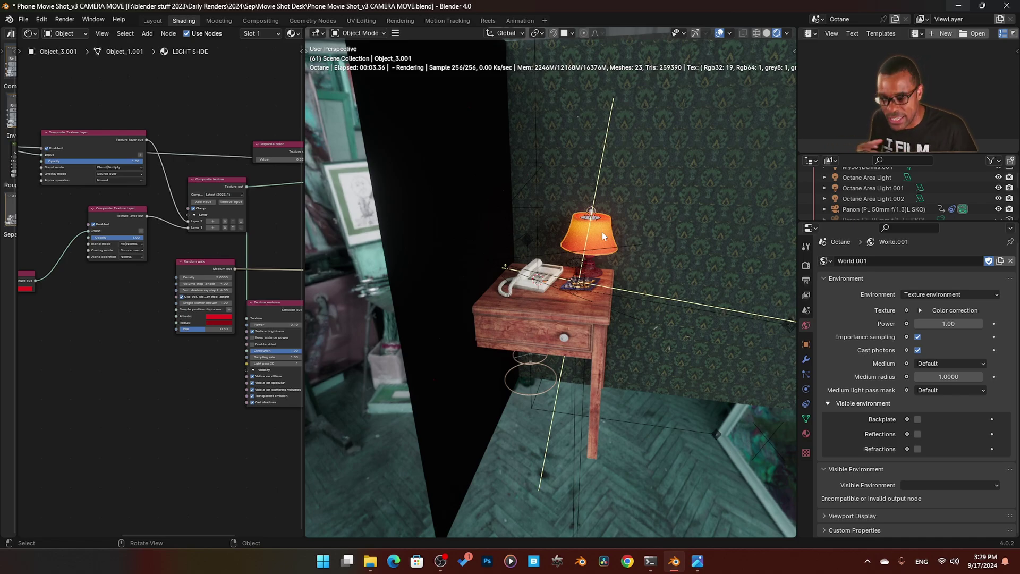
pyautogui.click(407, 156)
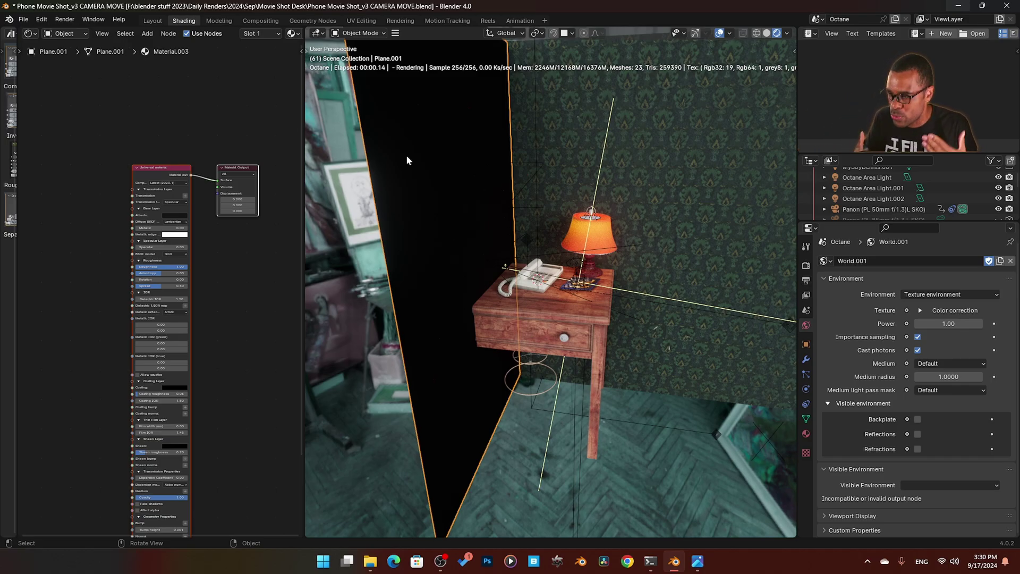
pyautogui.scroll(5, 484, 212)
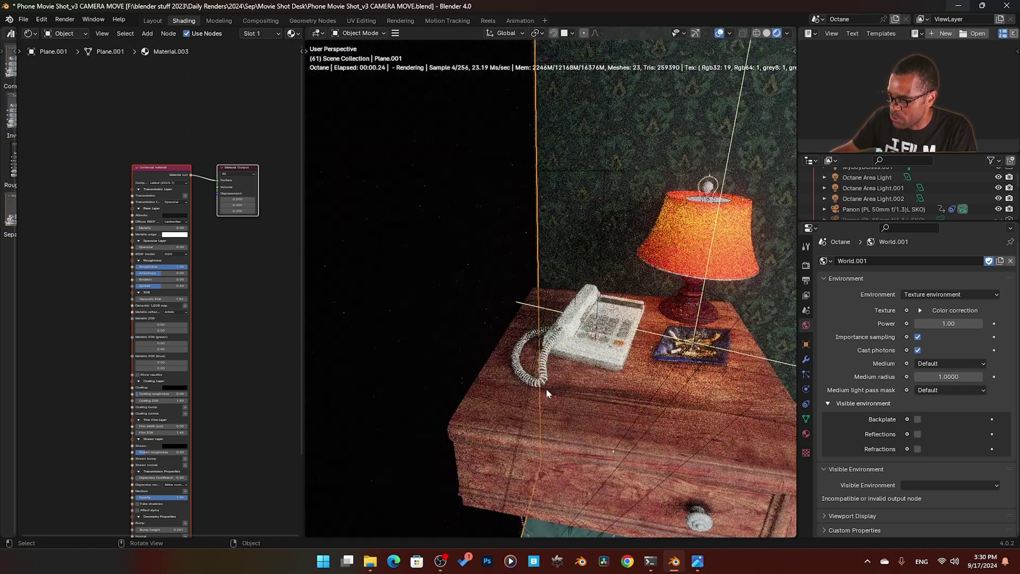
# Select the wooden desk and examine the RGB and grayscale image textures in its material.
pyautogui.click(687, 466)
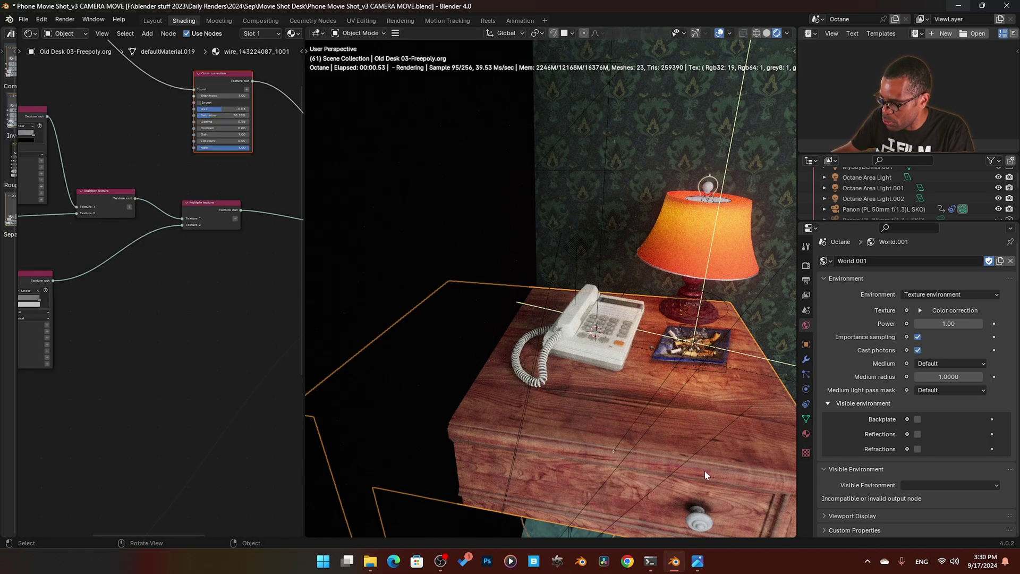
pyautogui.scroll(-4, 317, 320)
pyautogui.scroll(-2, 170, 280)
pyautogui.moveTo(130, 275); pyautogui.dragTo(177, 295, button='middle')
pyautogui.scroll(3, 152, 266)
pyautogui.scroll(2, 177, 274)
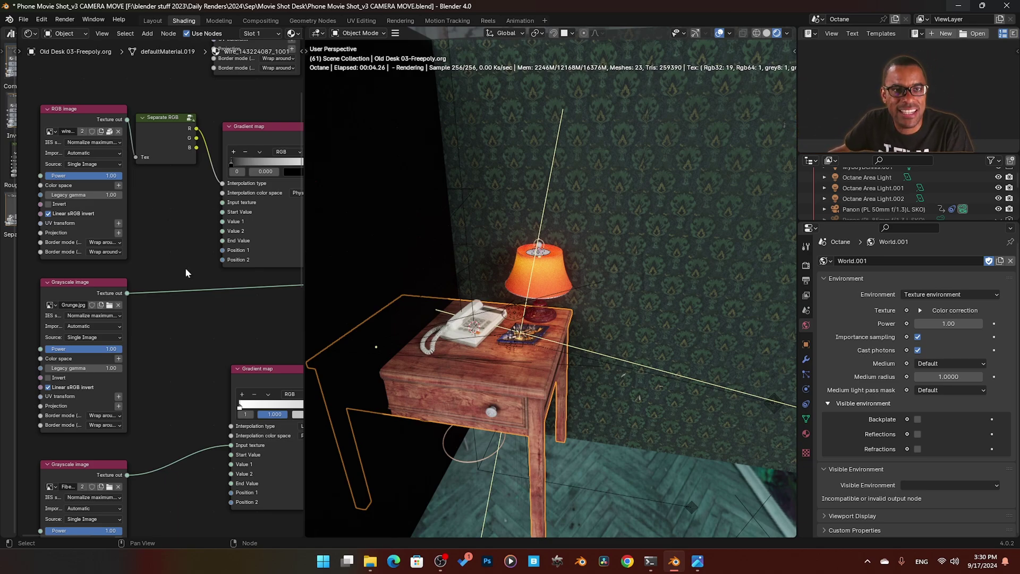
# Select the desk material's Separate RGB node and inspect its connections to the image texture and gradient map.
pyautogui.click(148, 131)
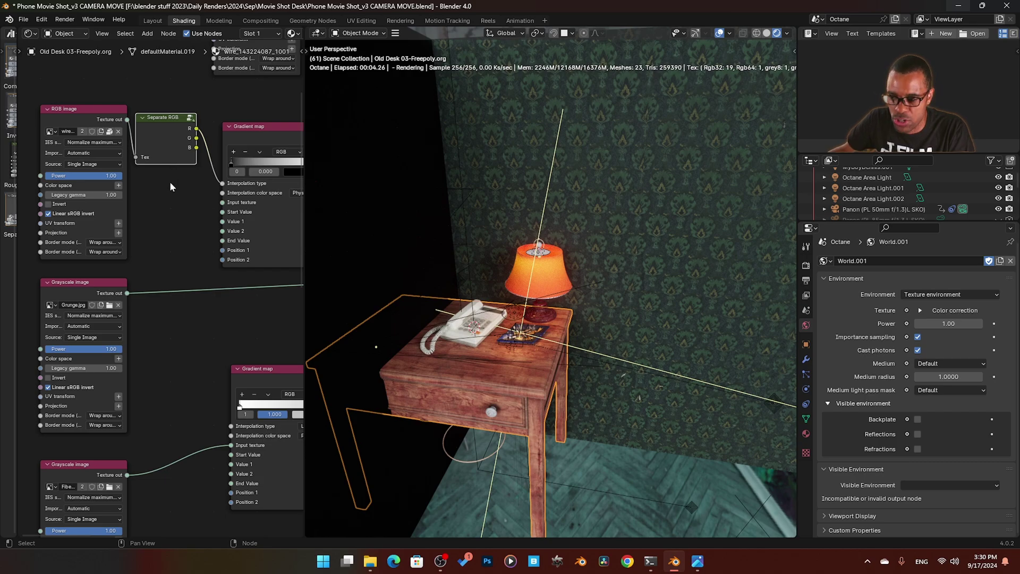
pyautogui.scroll(-2, 170, 181)
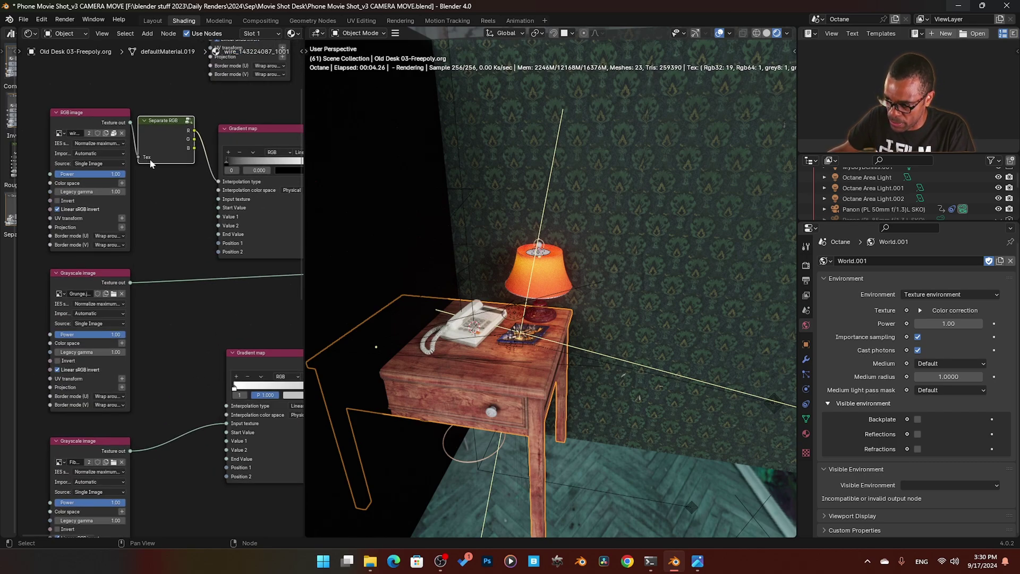
pyautogui.scroll(-2, 176, 287)
pyautogui.moveTo(190, 290); pyautogui.dragTo(155, 291, button='middle')
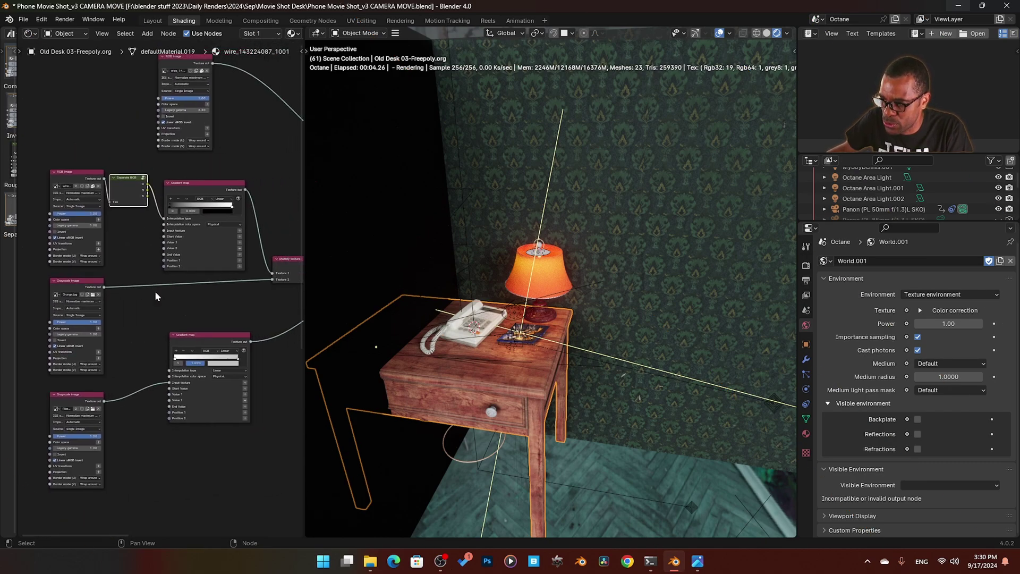
# Widen the asset browser and look through the Skool material categories, from Abstract materials, Damage paint and Fabrics to Liquids and Miscellaneous.
pyautogui.moveTo(15, 251); pyautogui.dragTo(189, 251)
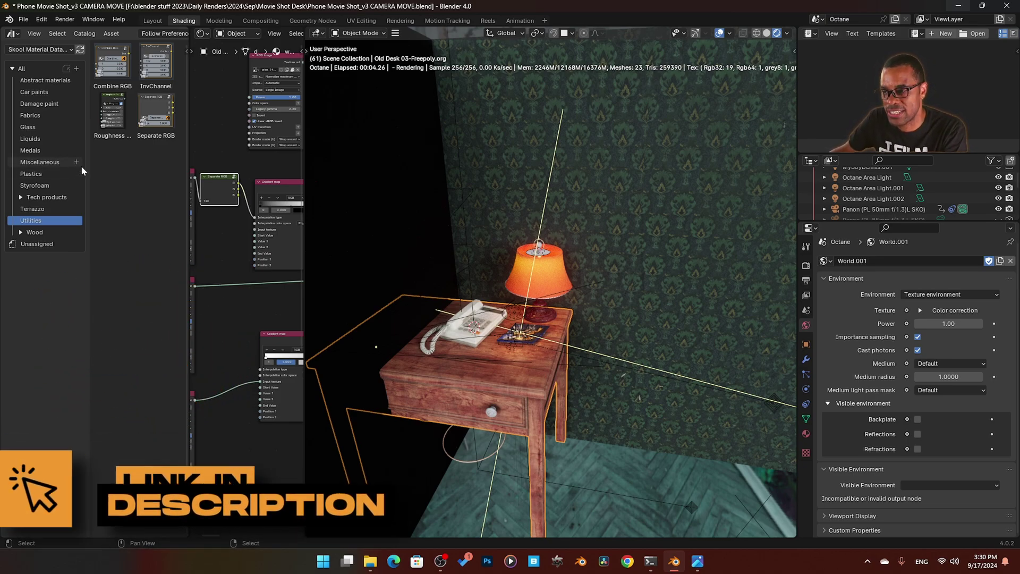
pyautogui.click(47, 80)
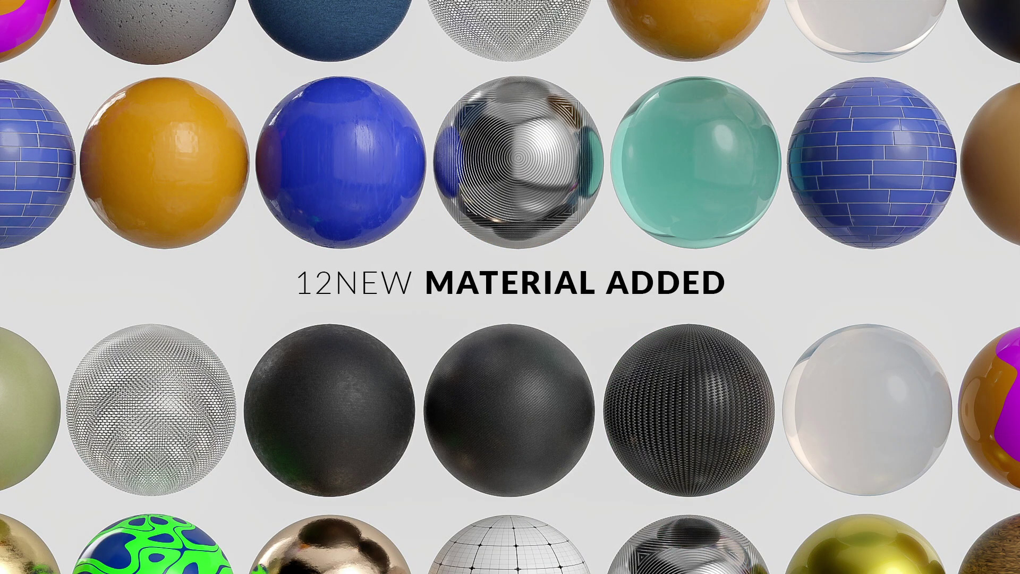
pyautogui.click(39, 105)
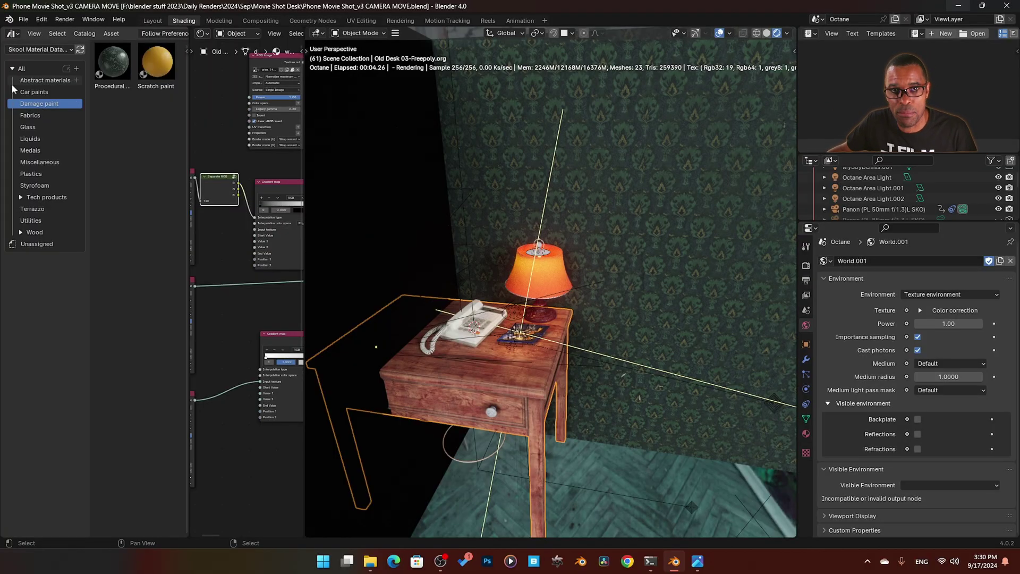
pyautogui.click(30, 116)
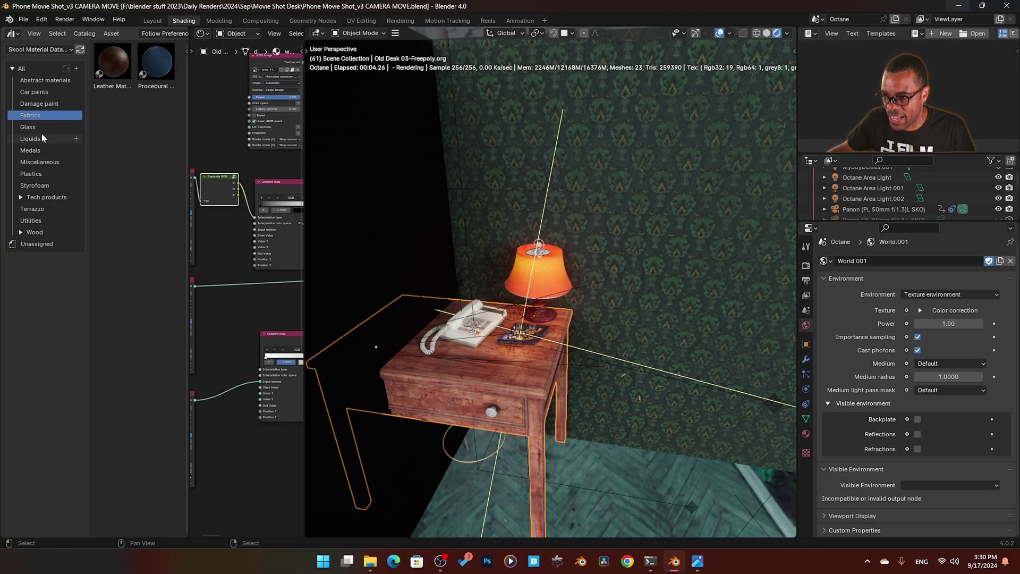
pyautogui.click(38, 128)
pyautogui.click(38, 139)
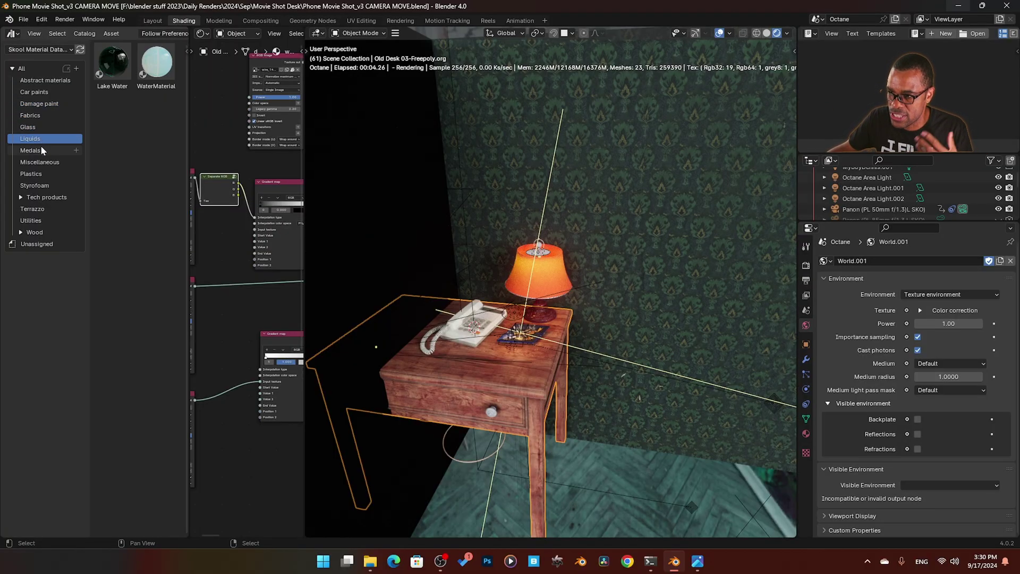
pyautogui.click(40, 146)
pyautogui.click(39, 162)
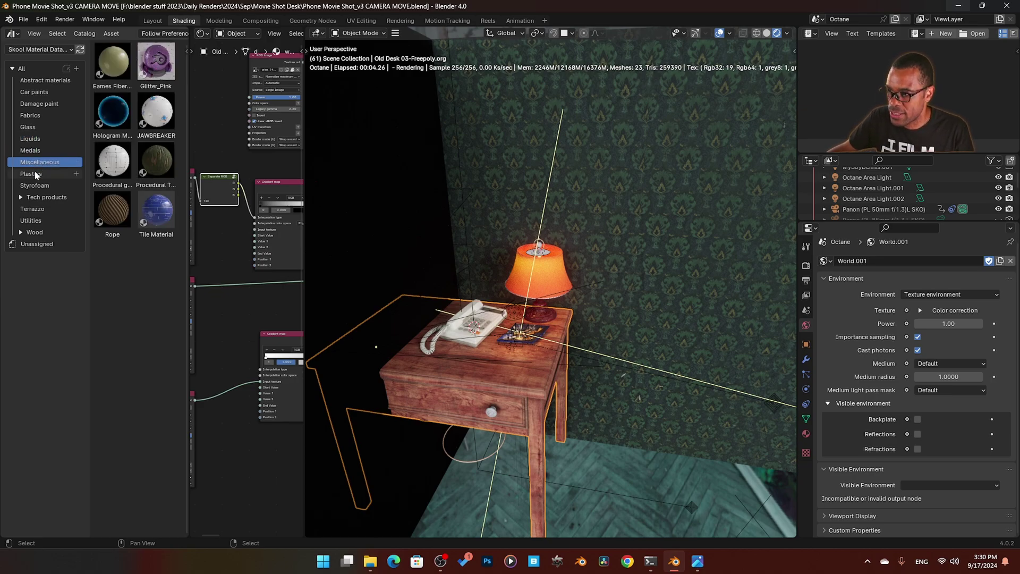
# Look through the Plastics, Styrofoam, Tech products, Utilities and Wood categories of the Skool material library.
pyautogui.click(35, 174)
pyautogui.click(39, 185)
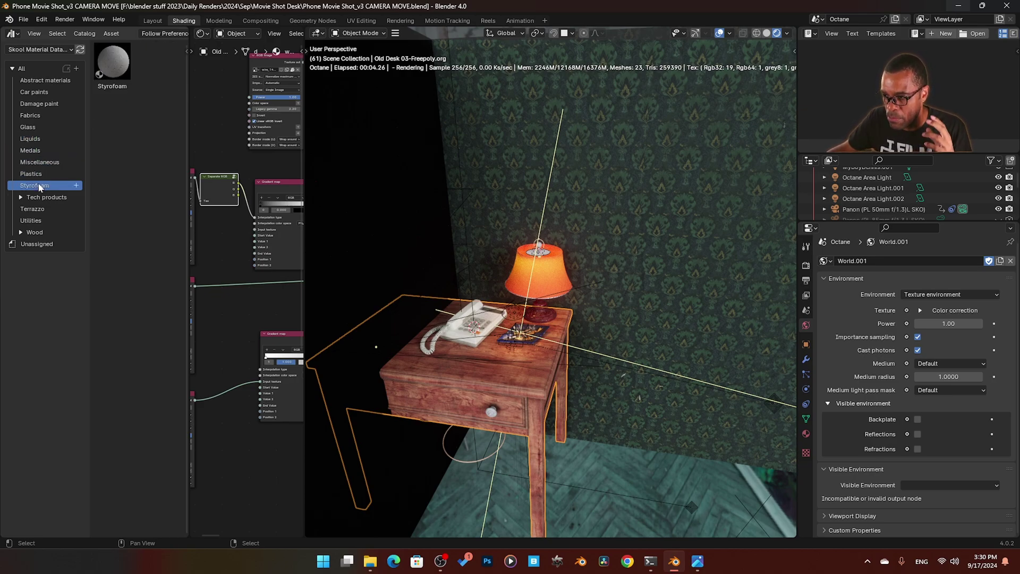
pyautogui.click(39, 197)
pyautogui.click(45, 211)
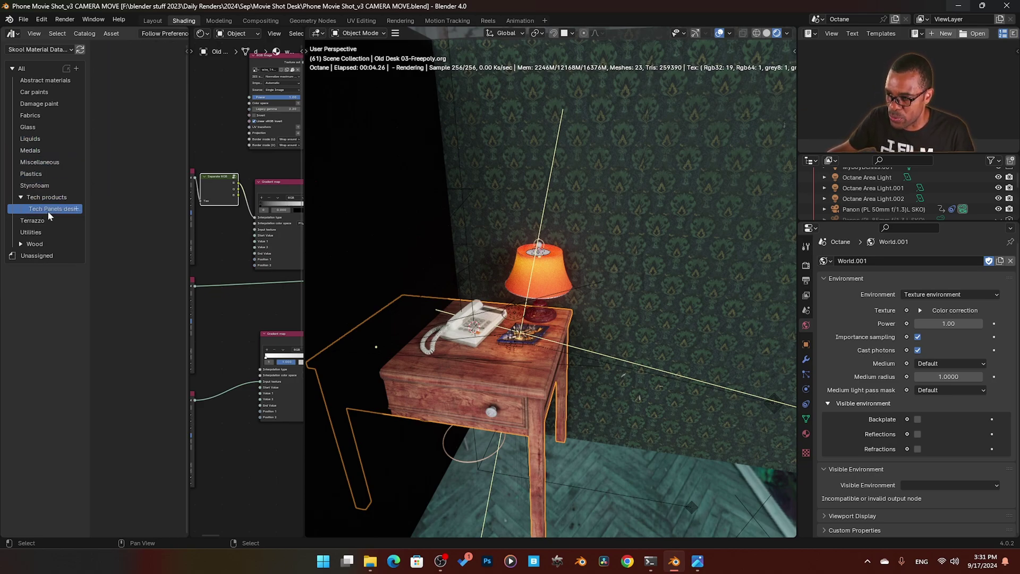
pyautogui.click(37, 232)
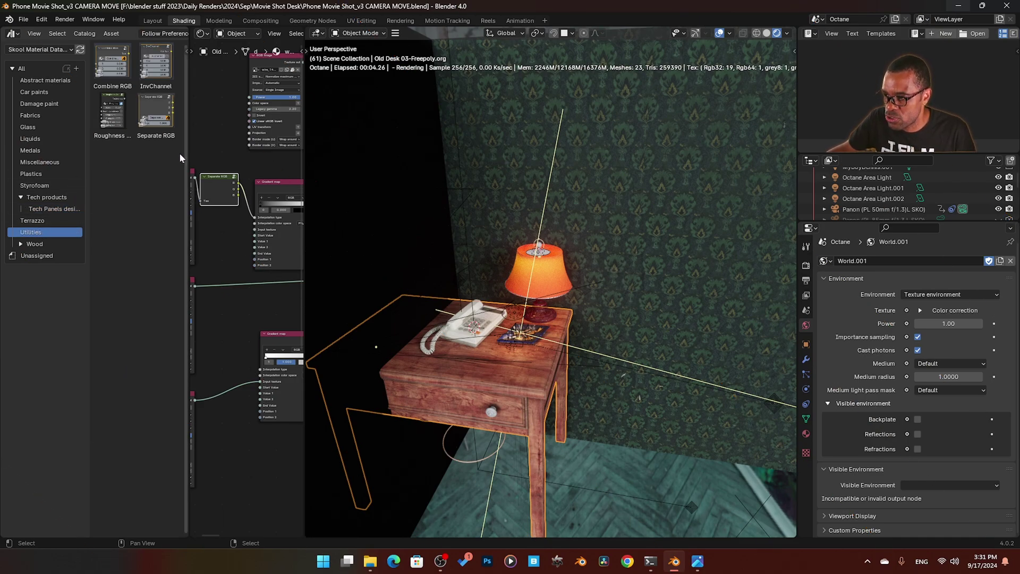
pyautogui.moveTo(188, 159); pyautogui.dragTo(155, 165)
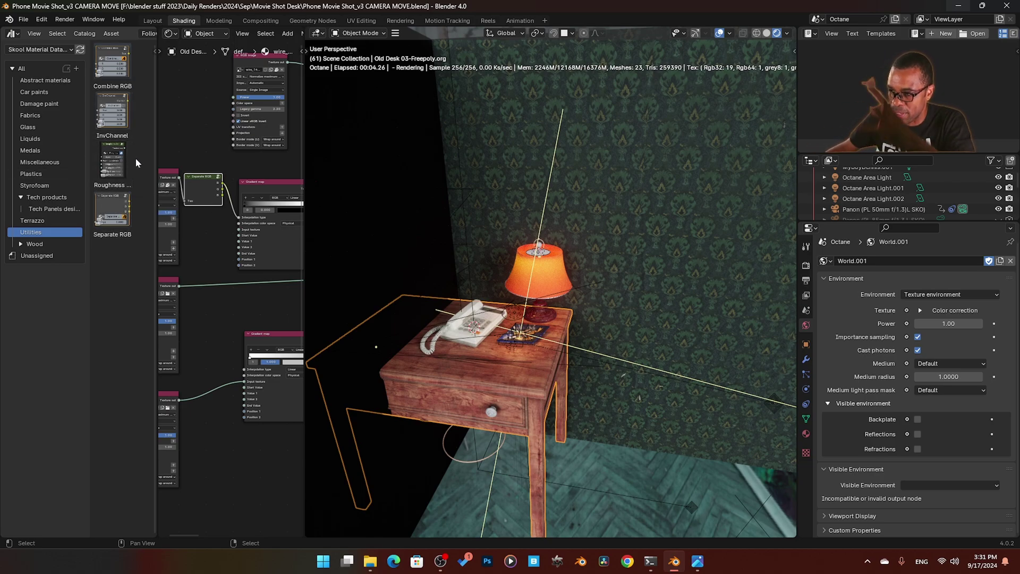
pyautogui.click(35, 244)
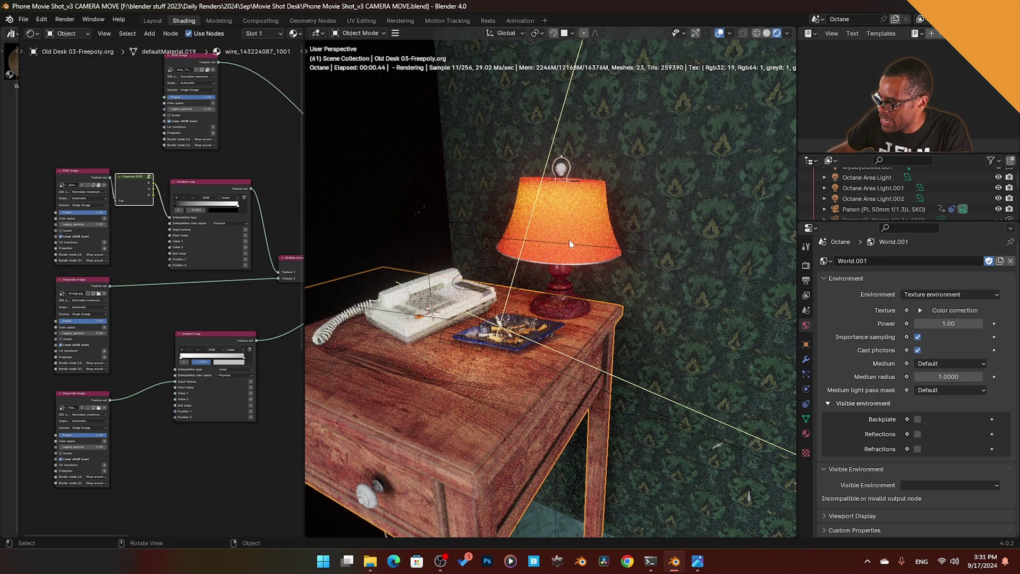
# Select the lampshade, switch the selection to the ashtray, and inspect the ashtray and its material nodes.
pyautogui.click(575, 218)
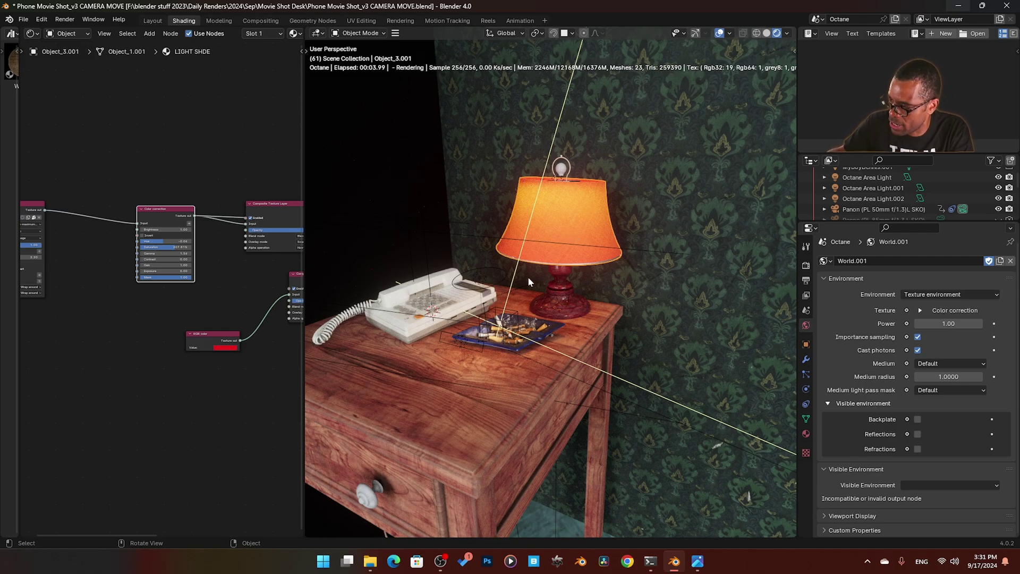
pyautogui.scroll(3, 532, 319)
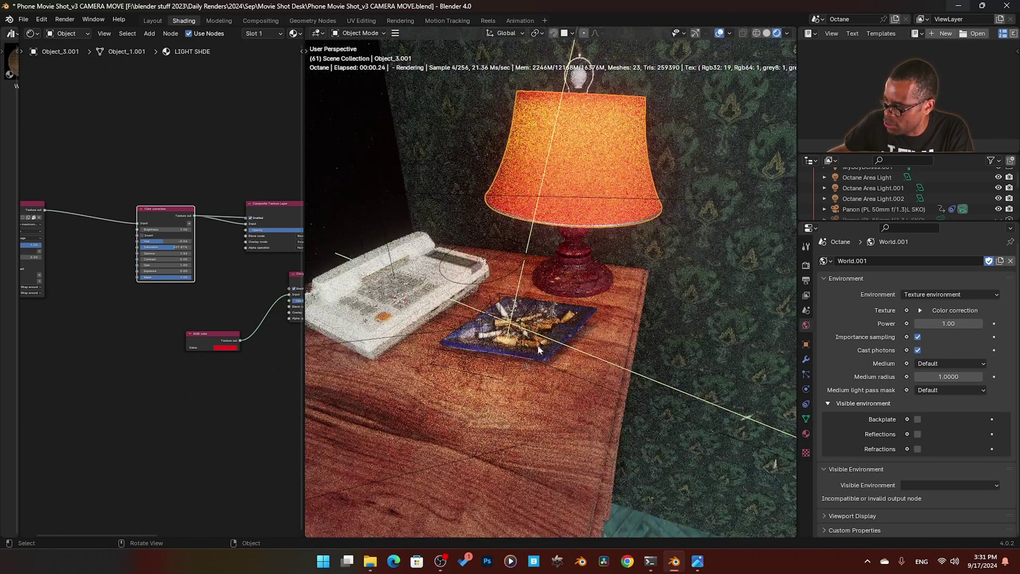
pyautogui.hotkey('alt', 'Tab')
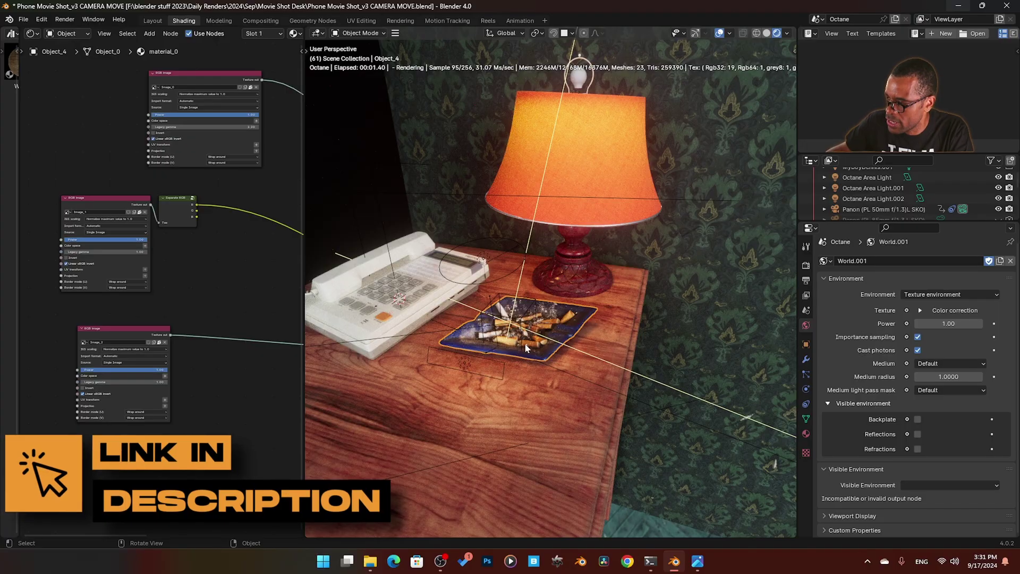
pyautogui.press('g')
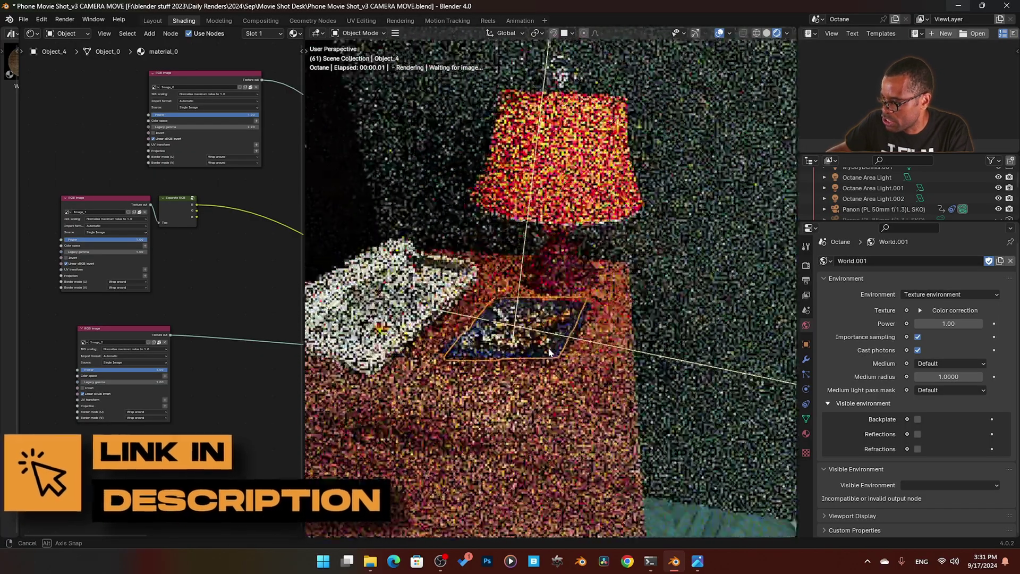
pyautogui.click(549, 353)
pyautogui.moveTo(549, 352)
pyautogui.mouseDown(button='middle')
pyautogui.moveTo(526, 340)
pyautogui.moveTo(568, 353)
pyautogui.mouseUp(button='middle')
pyautogui.scroll(3, 540, 359)
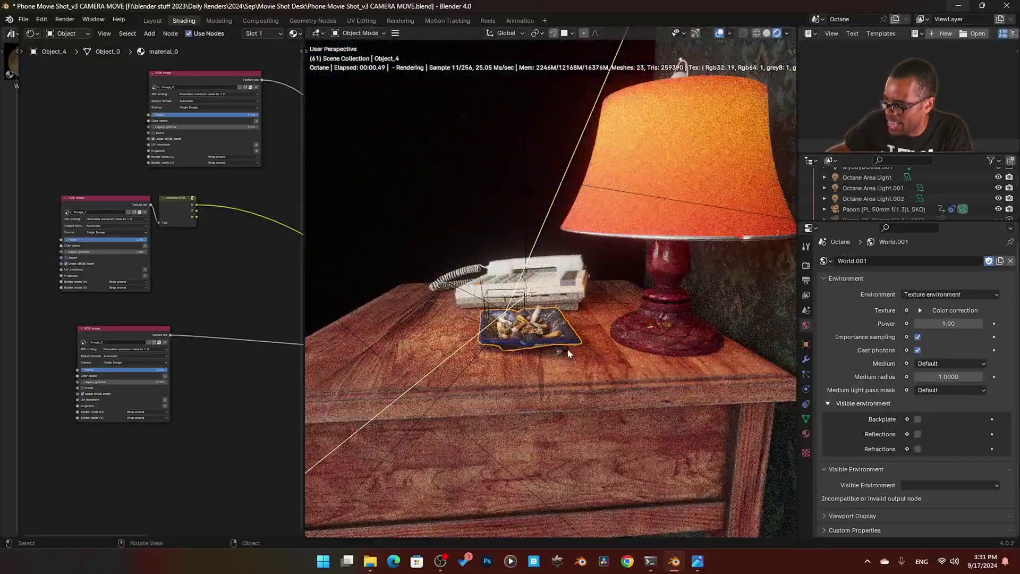
# Check the shot through the scene camera, leave the camera view, and examine the ashtray area on the desk up close.
pyautogui.press('KP_0')
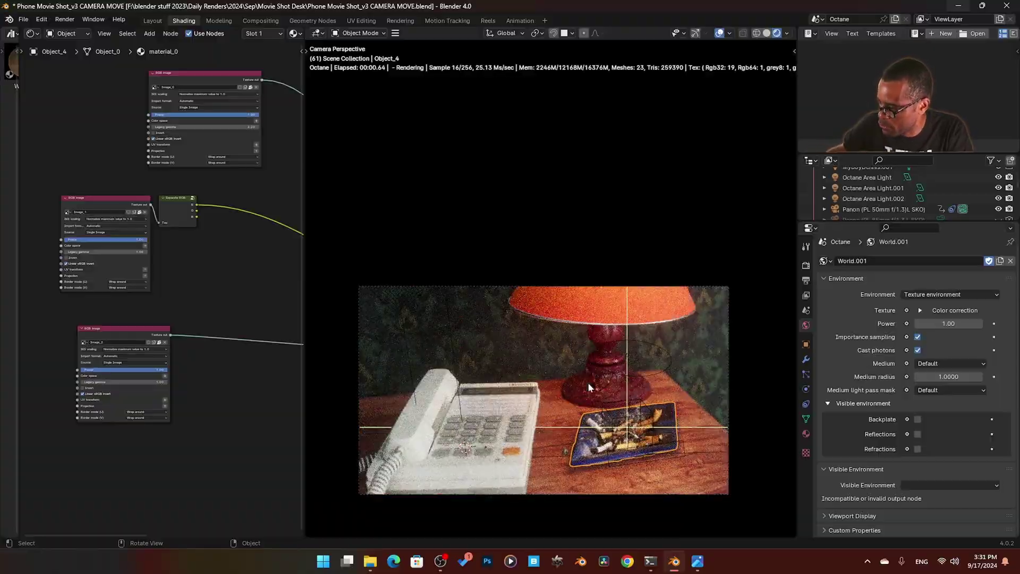
pyautogui.moveTo(583, 364); pyautogui.dragTo(606, 404, button='middle')
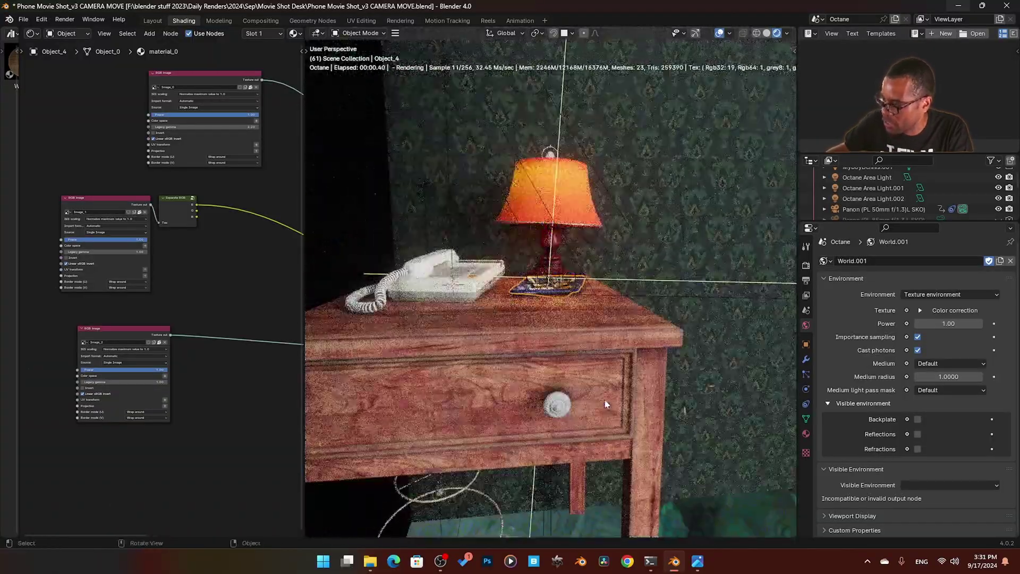
pyautogui.scroll(2, 606, 403)
pyautogui.moveTo(579, 371); pyautogui.dragTo(555, 360, button='middle')
pyautogui.scroll(3, 531, 348)
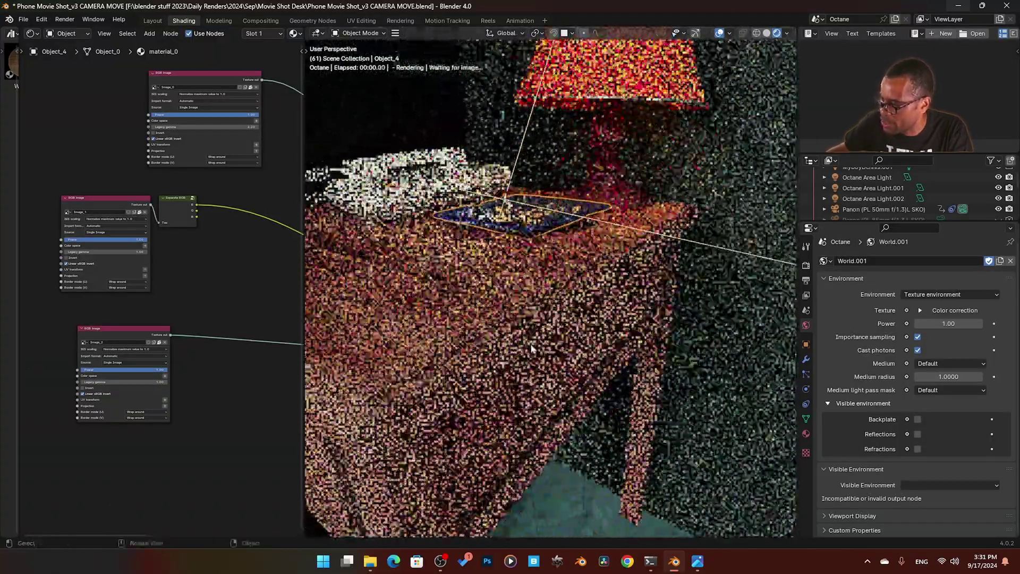
pyautogui.scroll(5, 532, 343)
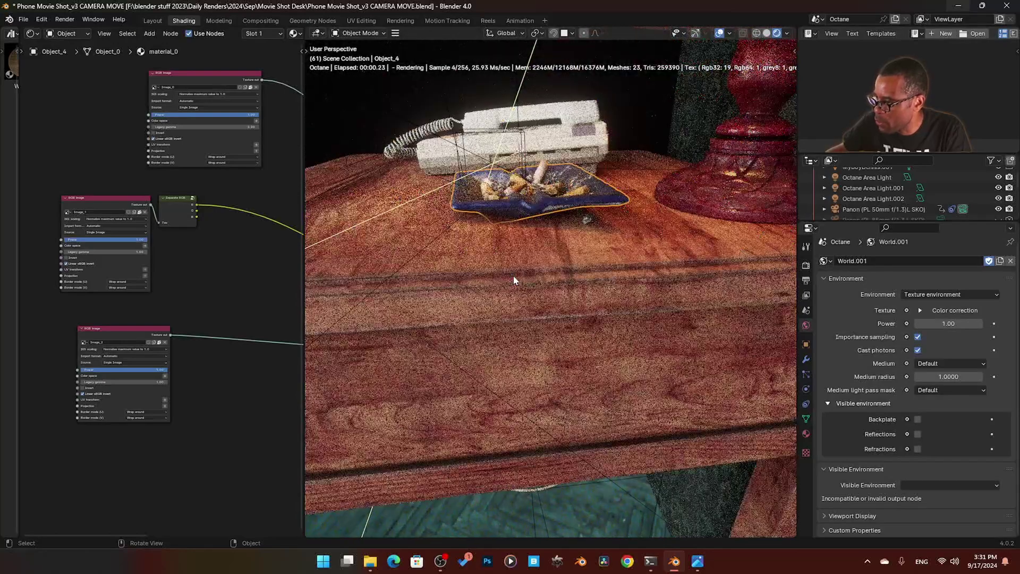
# Select the small ash piece beside the ashtray and switch the widened asset browser to the uploads_files_4133465_TrashKit_BLENDER - octane library.
pyautogui.click(587, 219)
pyautogui.moveTo(18, 89); pyautogui.dragTo(178, 149)
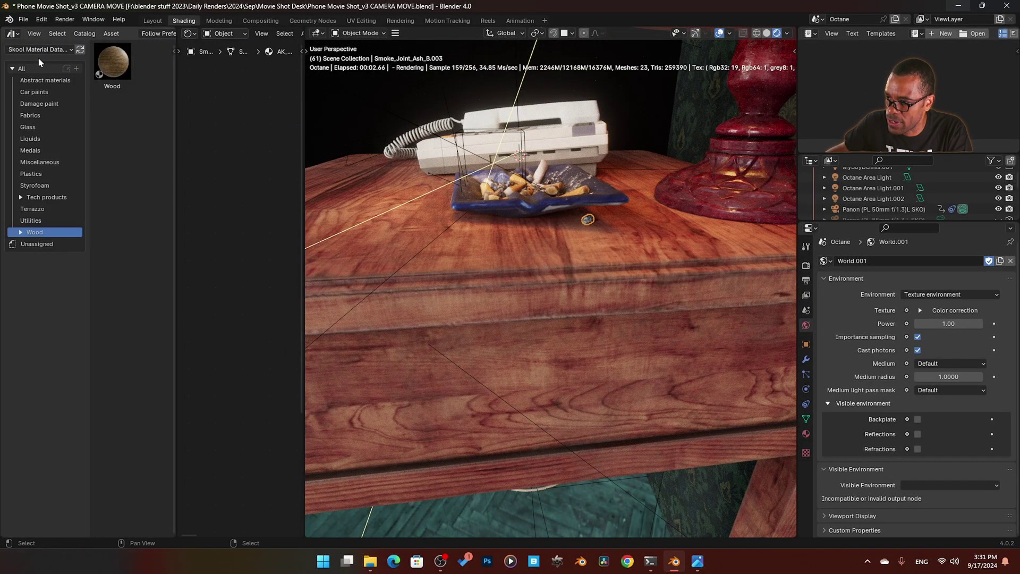
pyautogui.click(38, 49)
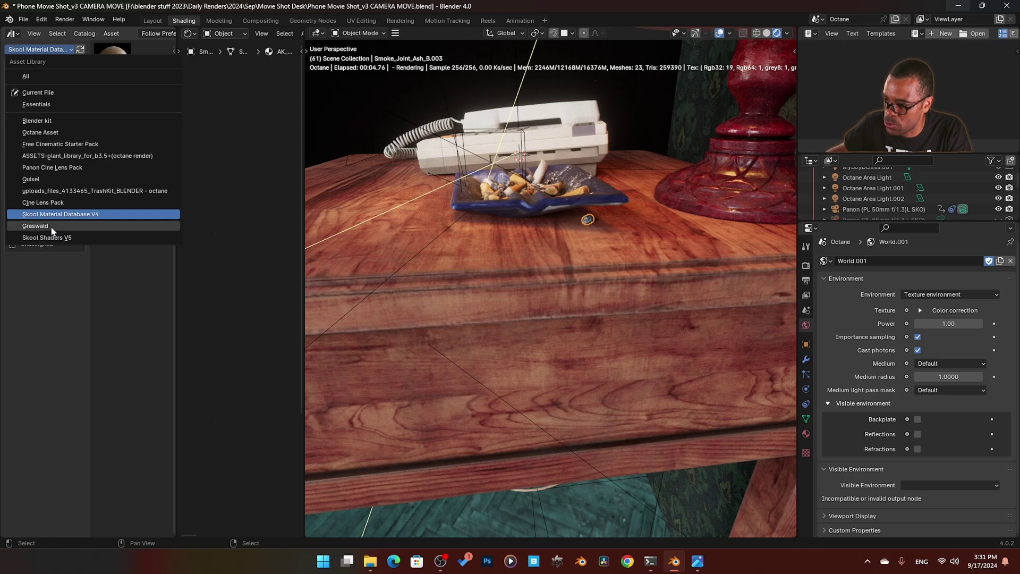
pyautogui.click(67, 192)
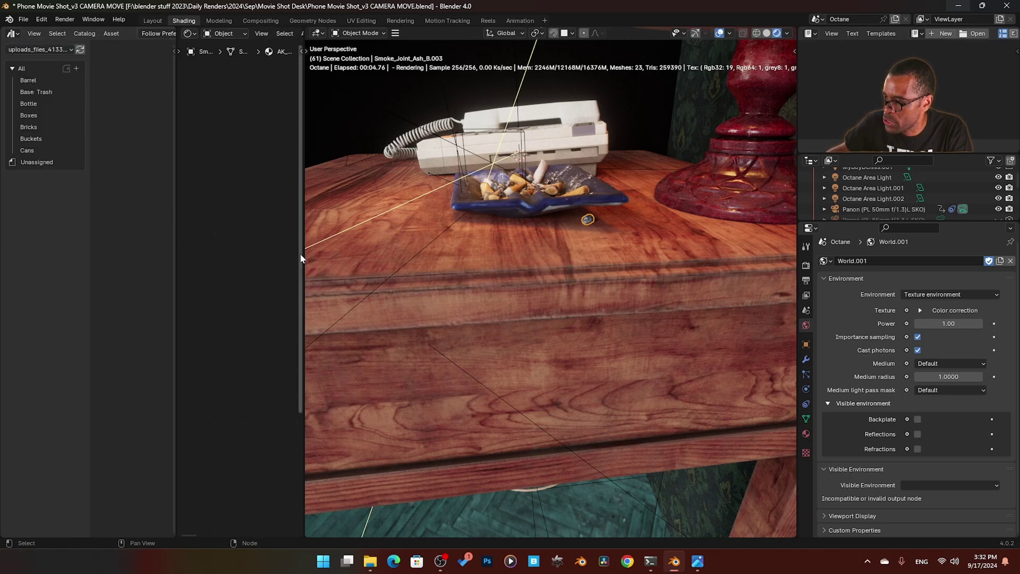
# Widen the asset browser and look through all the barrel, base trash and box assets in the trash kit library.
pyautogui.moveTo(302, 255); pyautogui.dragTo(458, 255)
pyautogui.click(21, 70)
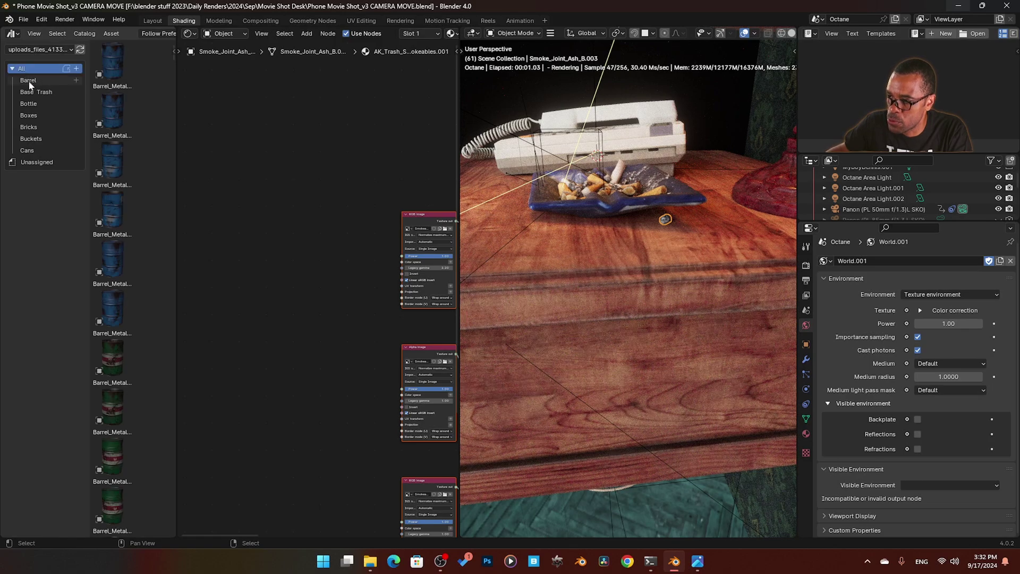
pyautogui.moveTo(176, 210); pyautogui.dragTo(325, 221)
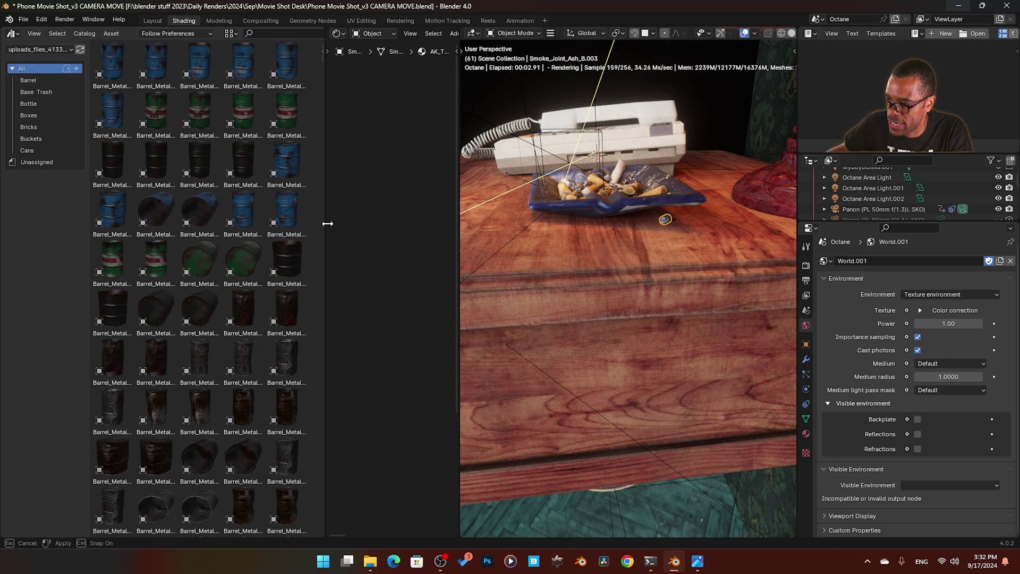
pyautogui.scroll(-8, 271, 336)
pyautogui.scroll(-10, 271, 335)
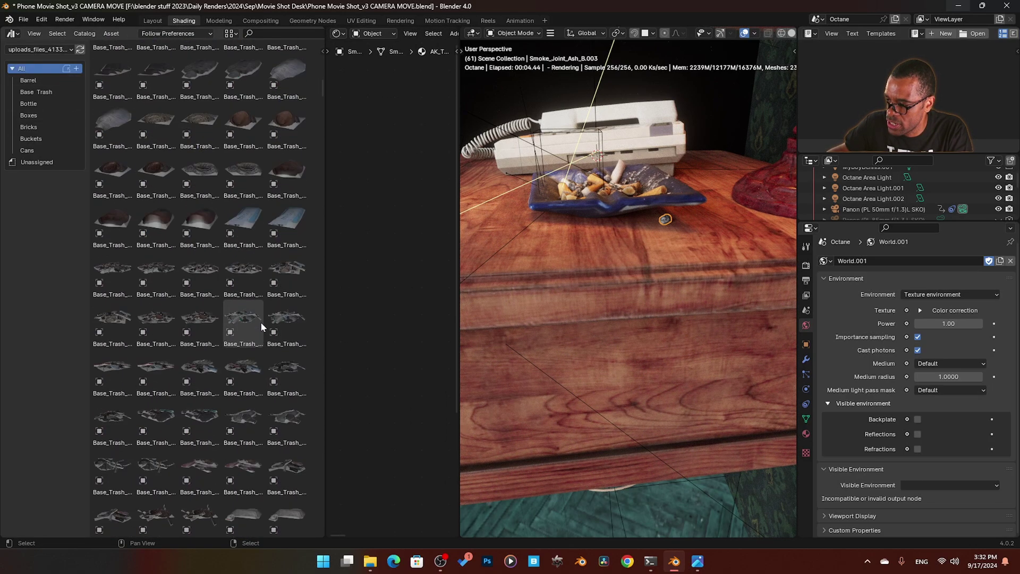
pyautogui.scroll(-10, 235, 340)
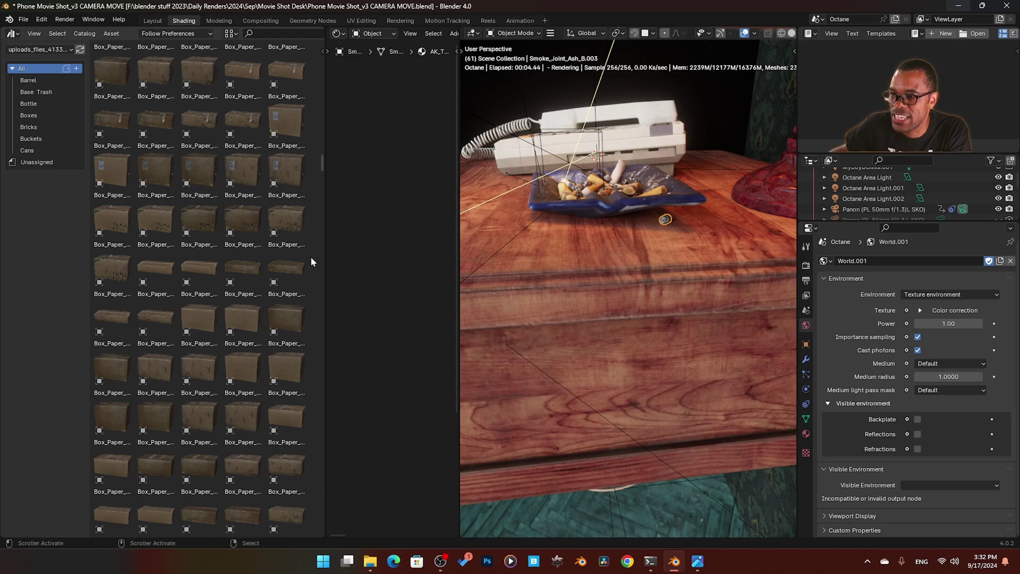
pyautogui.click(290, 246)
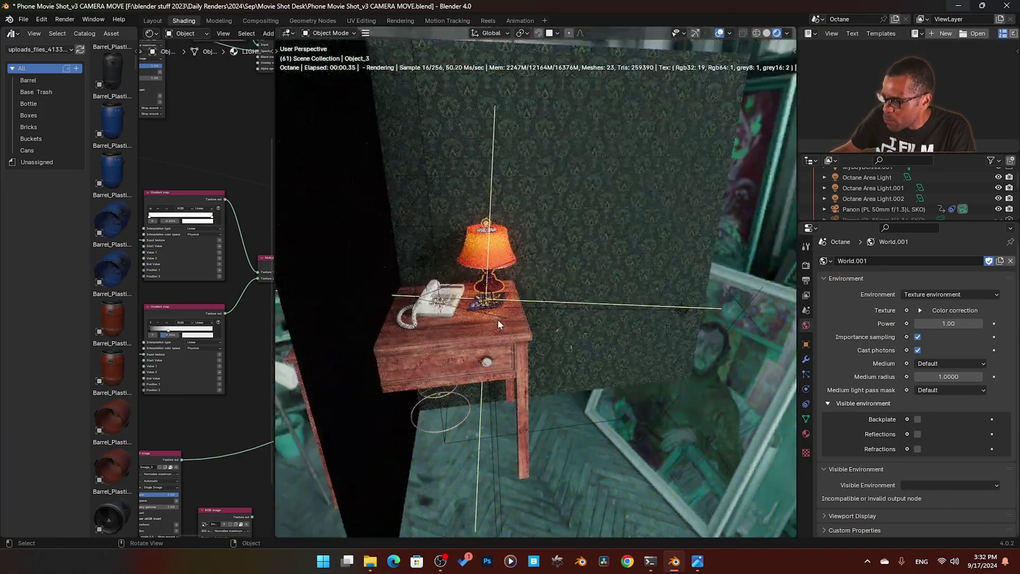
# Set the world environment's power to 0.05 and check the desk lighting outside the scene camera.
pyautogui.moveTo(498, 324); pyautogui.dragTo(483, 337, button='middle')
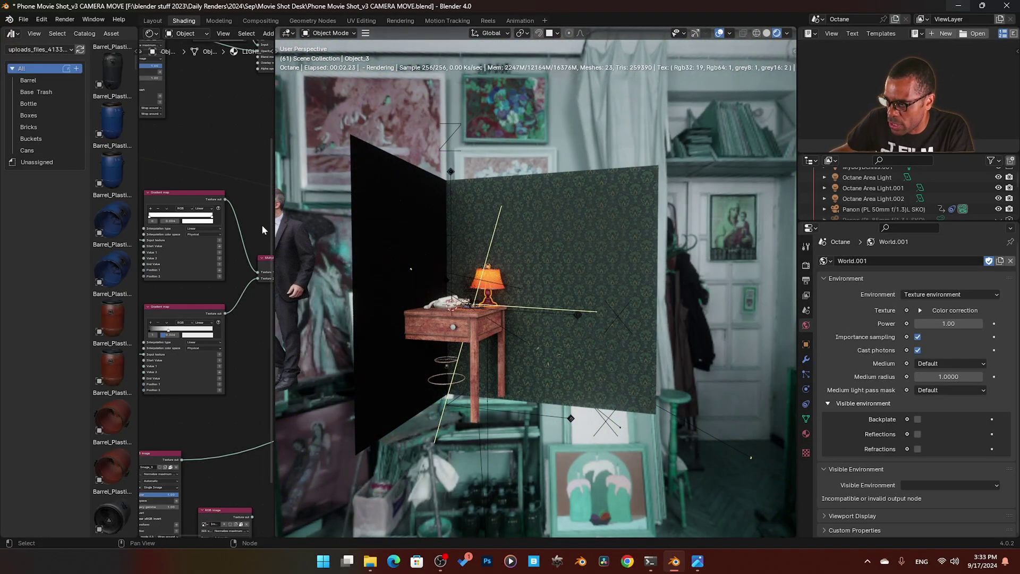
pyautogui.moveTo(272, 229); pyautogui.dragTo(432, 234)
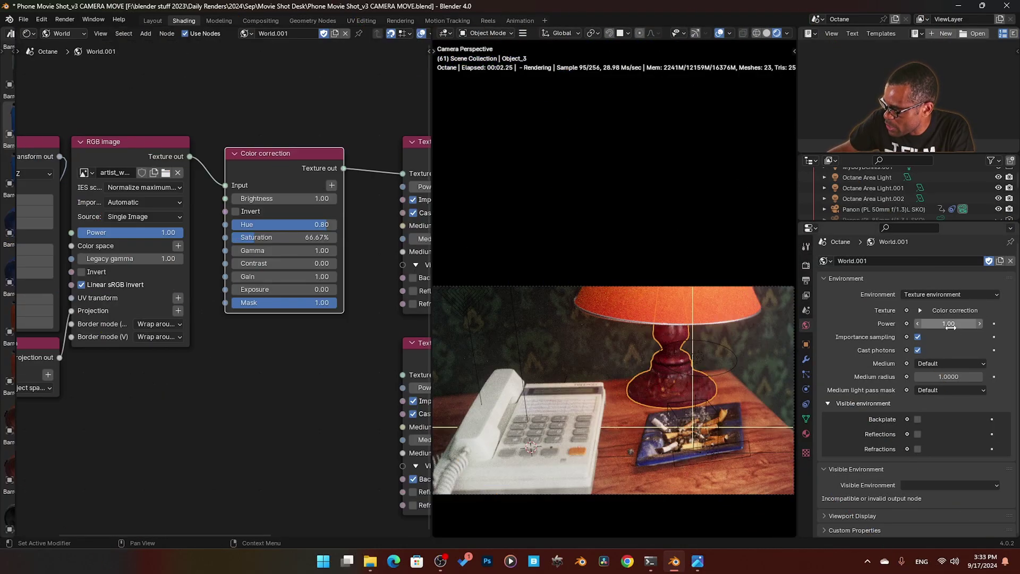
pyautogui.click(950, 324)
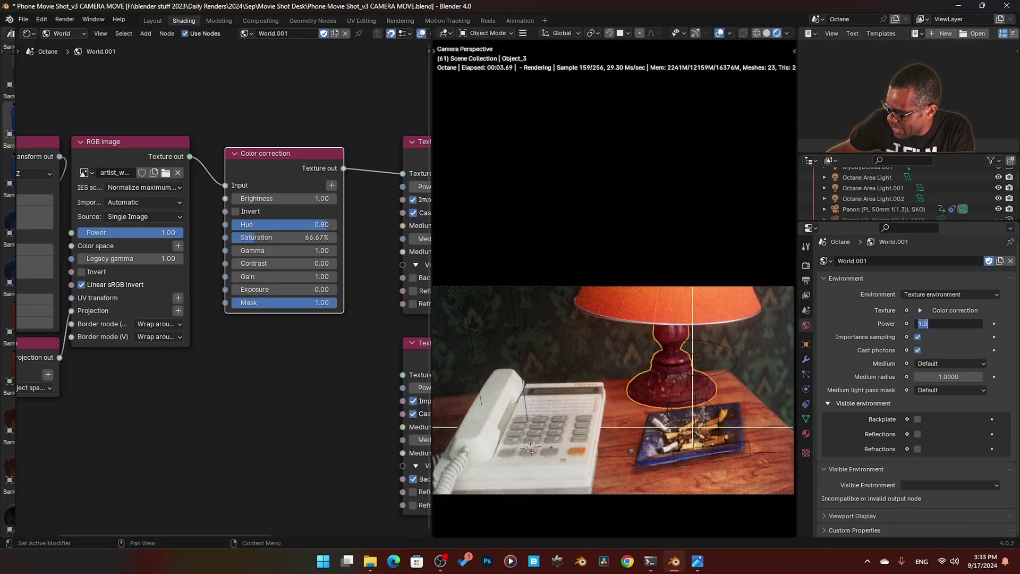
pyautogui.press('Return')
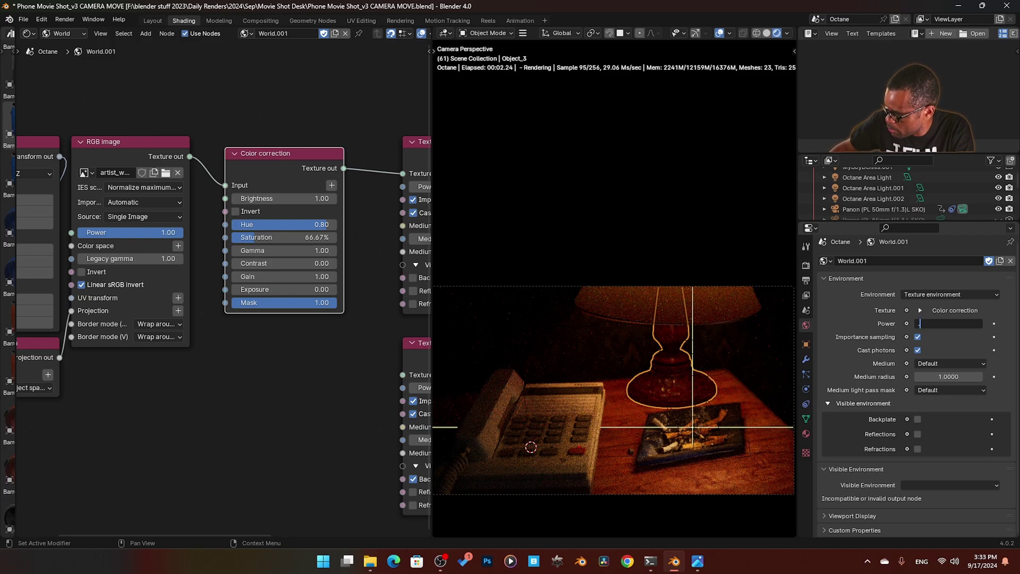
pyautogui.write('.05')
pyautogui.press('Return')
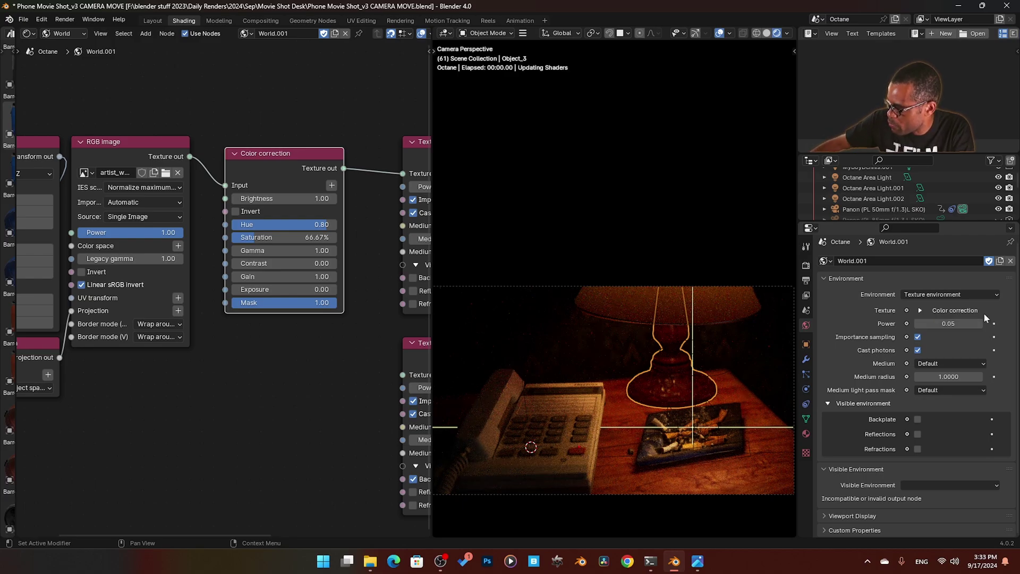
pyautogui.press('KP_0')
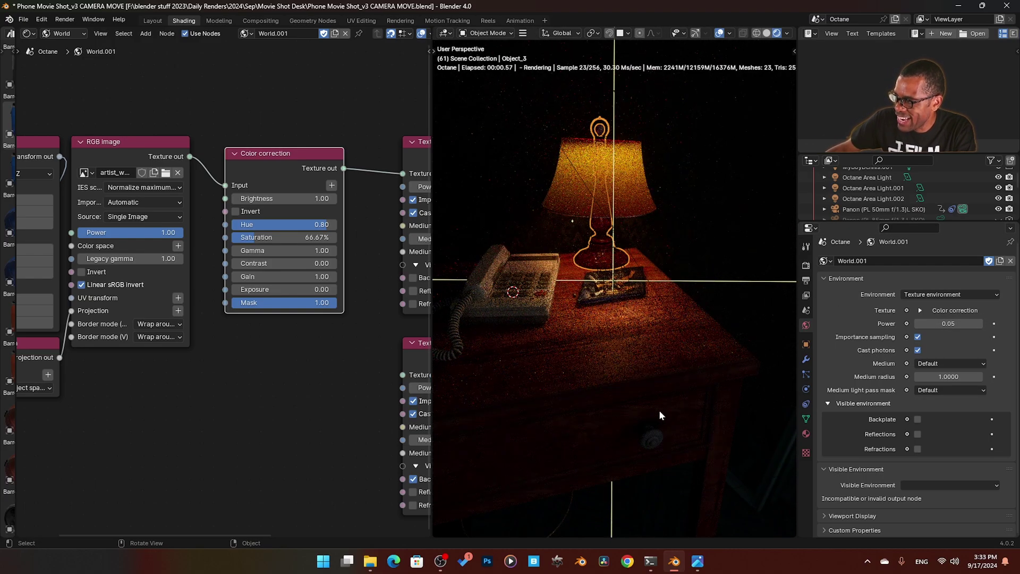
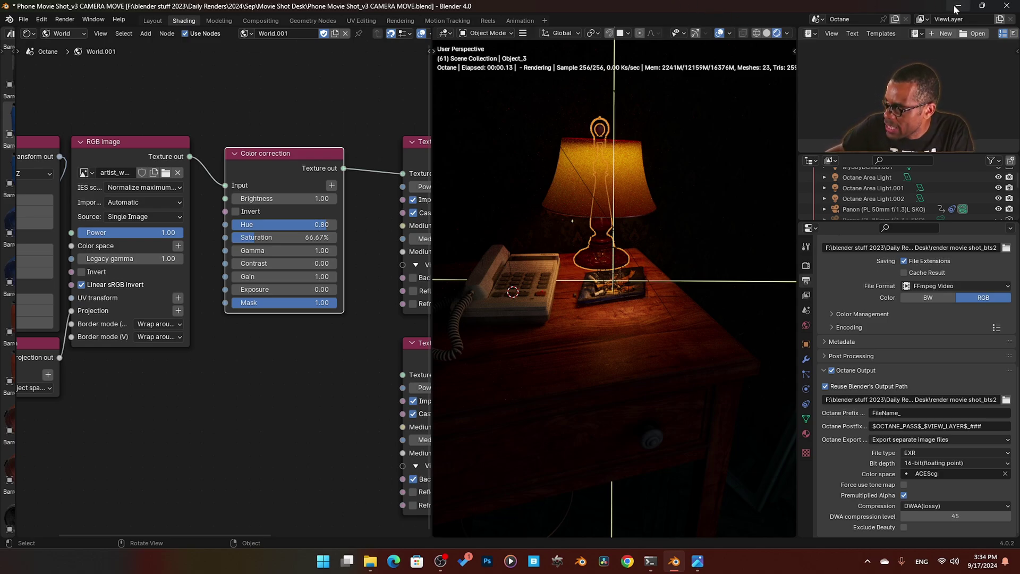
# Save the current Blender scene file.
pyautogui.click(24, 19)
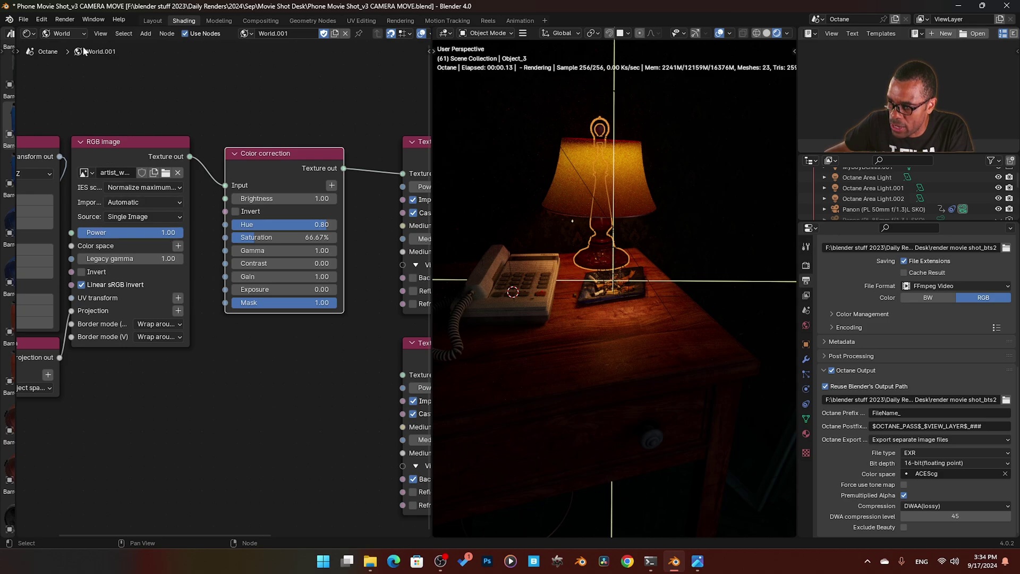
pyautogui.click(23, 19)
pyautogui.moveTo(41, 181)
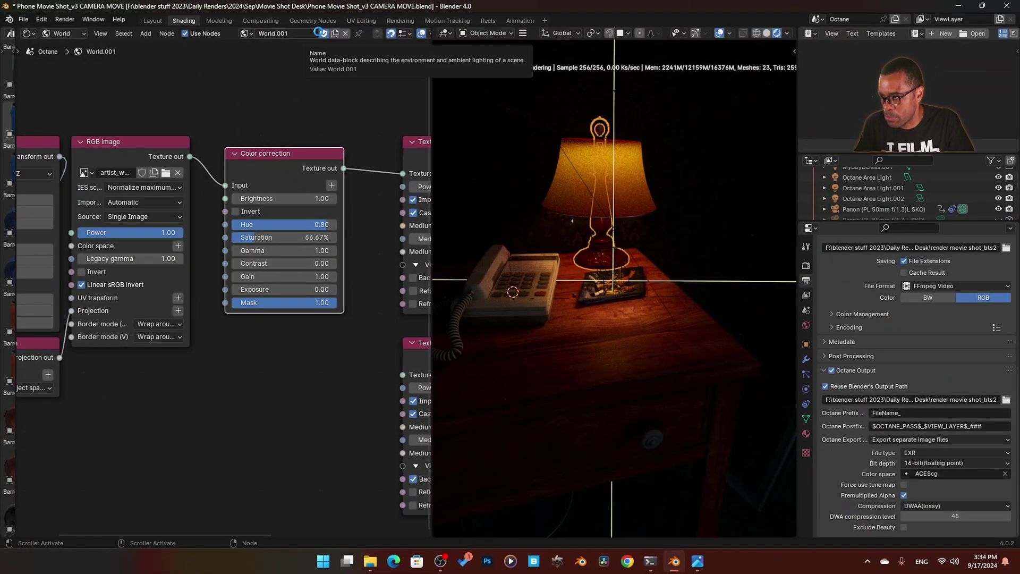
pyautogui.hotkey('ctrl', 's')
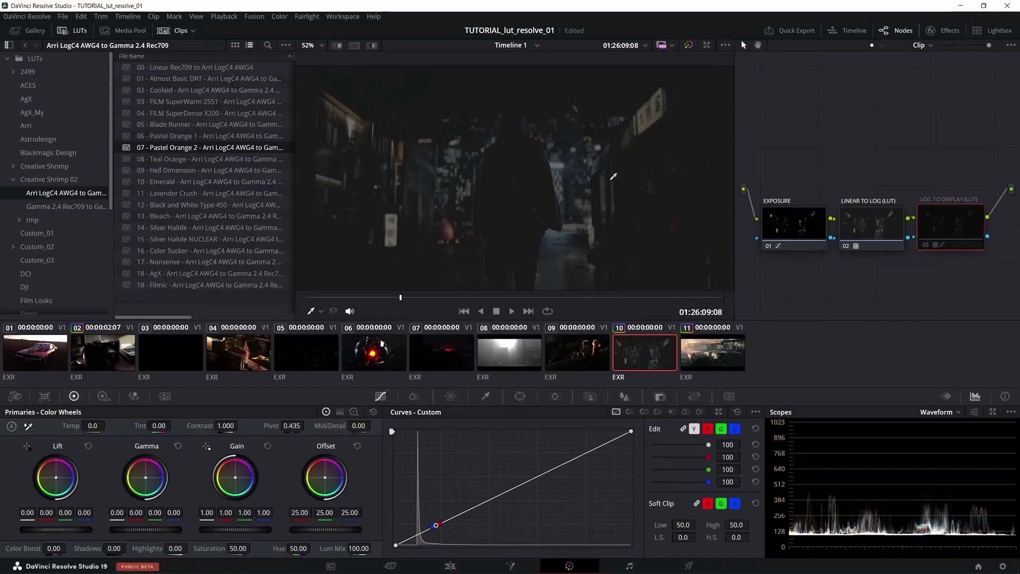
# In DaVinci Resolve, toggle the LOG TO DISPLAY (LUT) node on the alley shot to compare the image.
pyautogui.click(926, 246)
pyautogui.press('space')
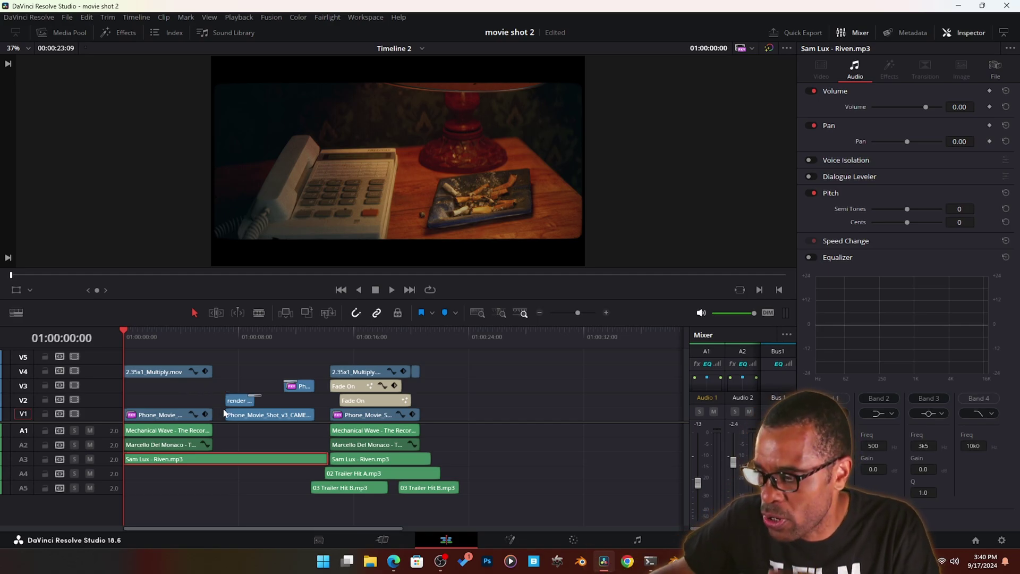
# Open the first phone shot clip on V1 for color grading and enlarge the node graph, hiding the clip thumbnails.
pyautogui.click(167, 420)
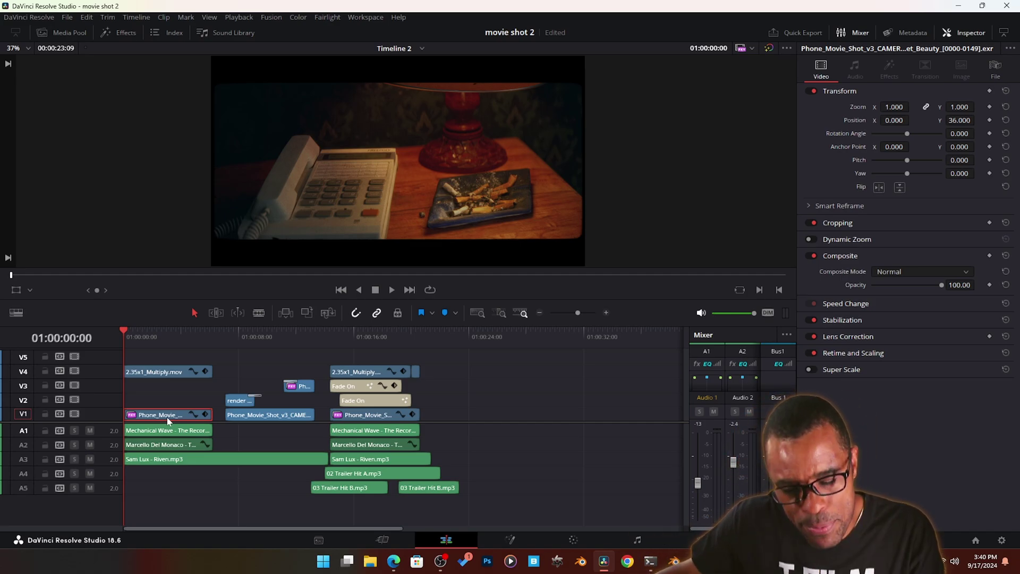
pyautogui.click(580, 541)
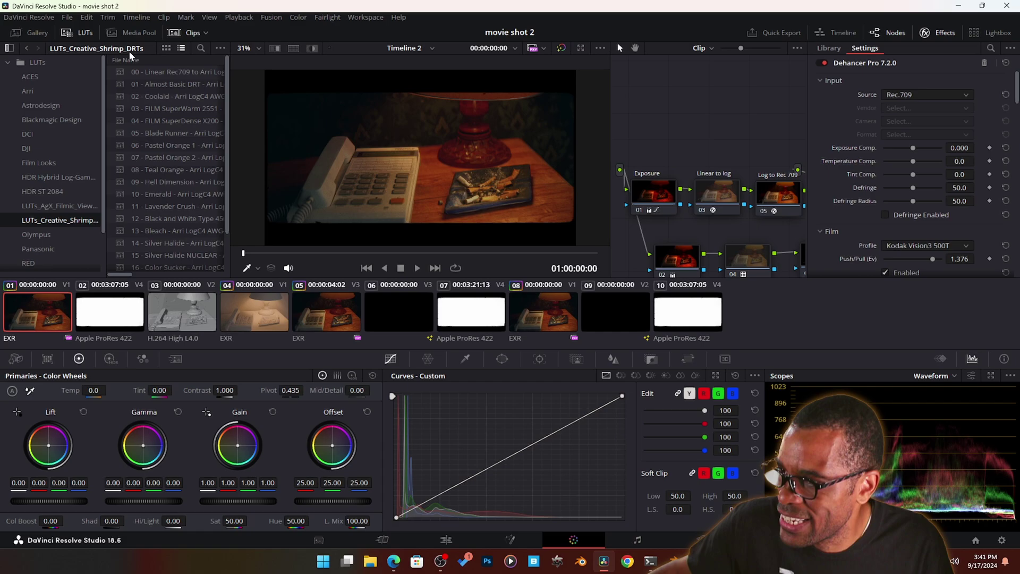
pyautogui.click(181, 33)
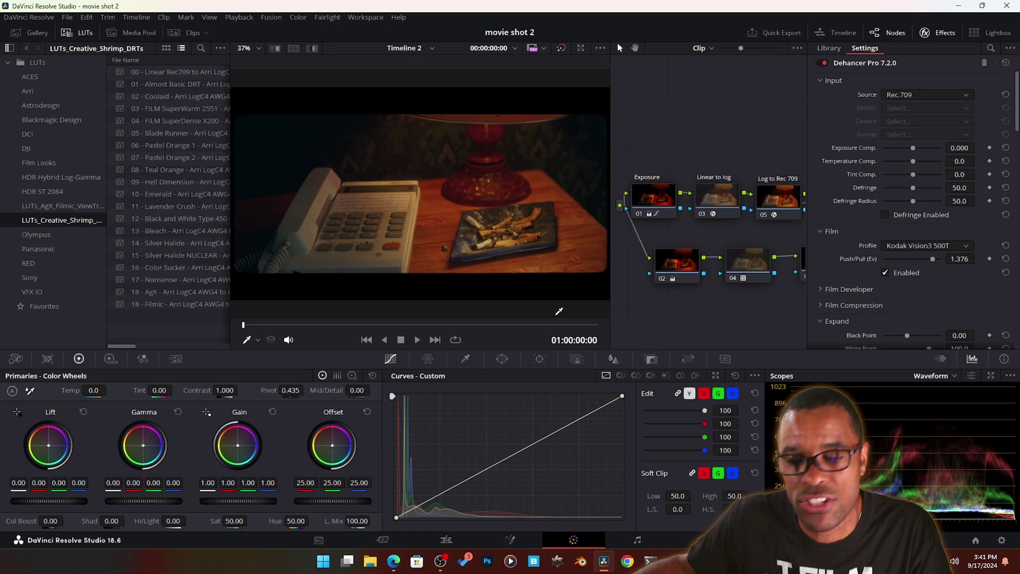
pyautogui.moveTo(759, 302); pyautogui.dragTo(706, 282, button='middle')
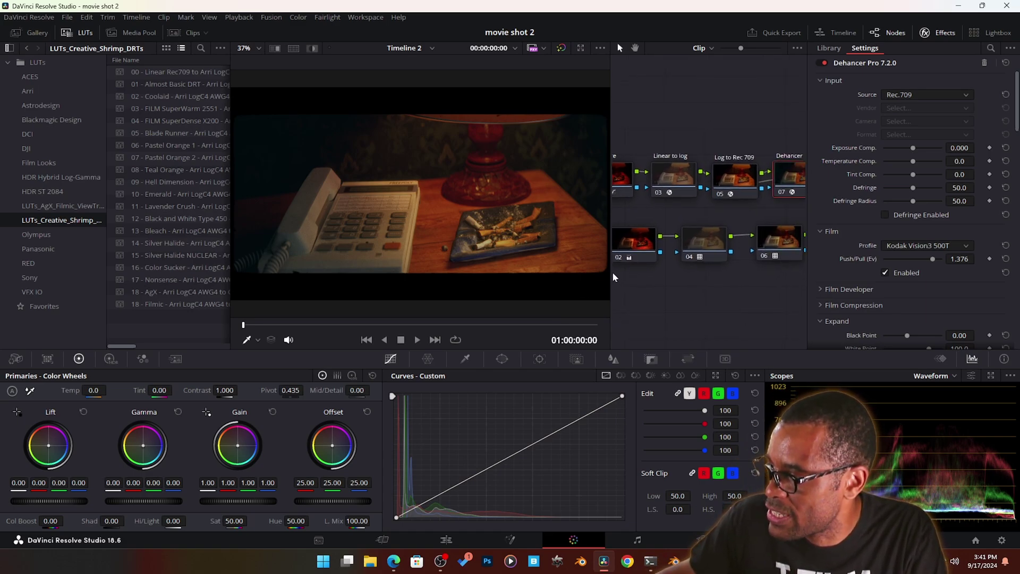
pyautogui.moveTo(610, 273); pyautogui.dragTo(491, 275)
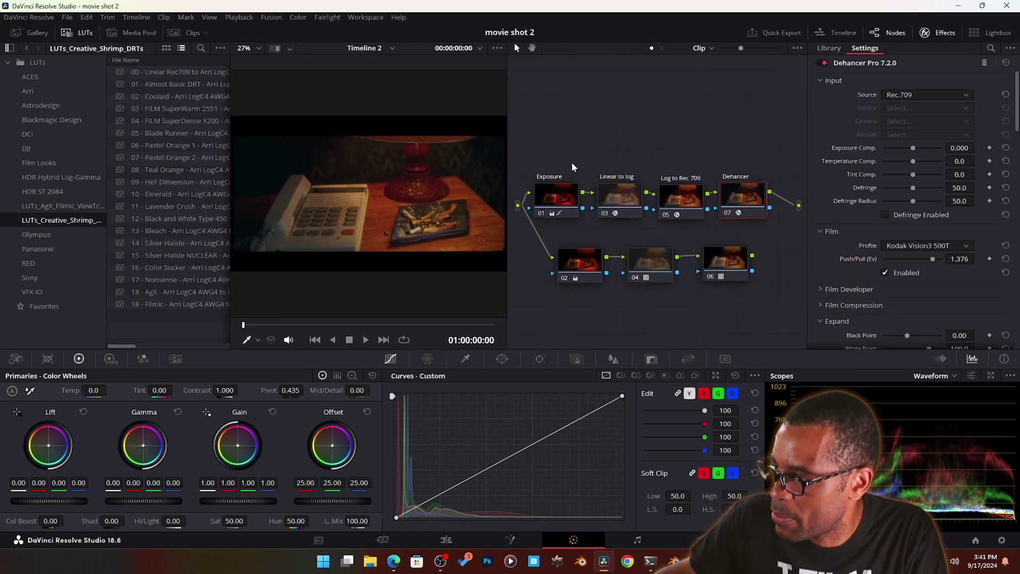
# Inspect the Exposure node's adjustments and the Linear to log node's Color Space Transform settings.
pyautogui.click(567, 197)
pyautogui.moveTo(622, 396)
pyautogui.mouseDown()
pyautogui.moveTo(400, 390)
pyautogui.moveTo(603, 396)
pyautogui.moveTo(632, 512)
pyautogui.moveTo(623, 396)
pyautogui.mouseUp()
pyautogui.click(618, 189)
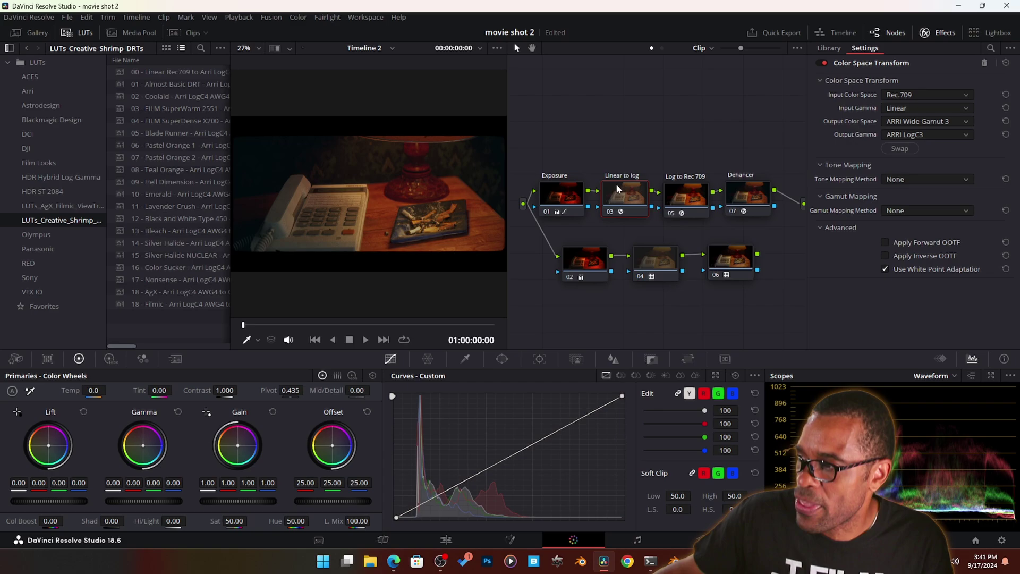
# Disable the Exposure, Log to Rec 709, Dehancer and Linear to log nodes, and hide the LUT browser to enlarge the viewer.
pyautogui.click(546, 213)
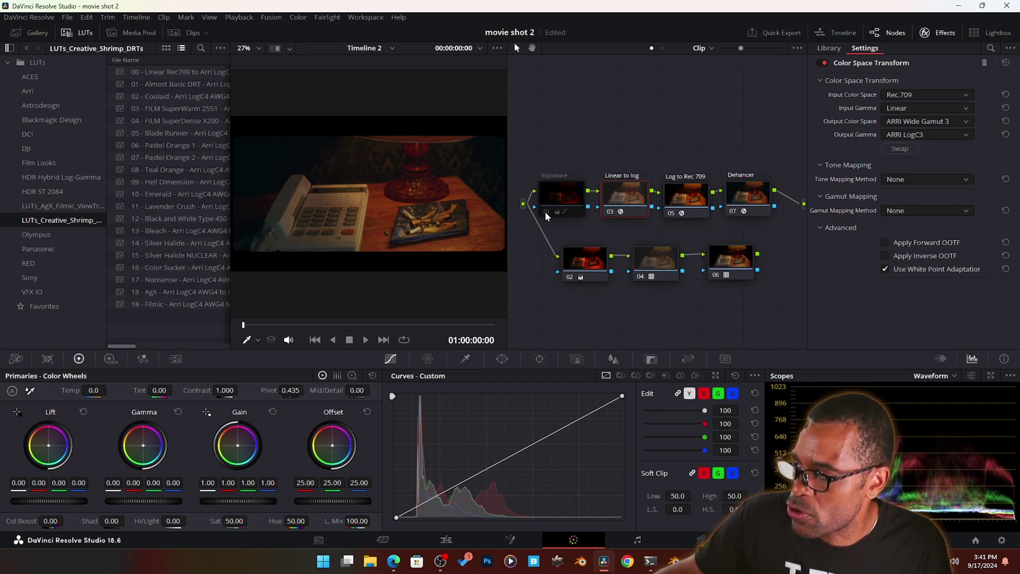
pyautogui.click(545, 213)
pyautogui.click(671, 213)
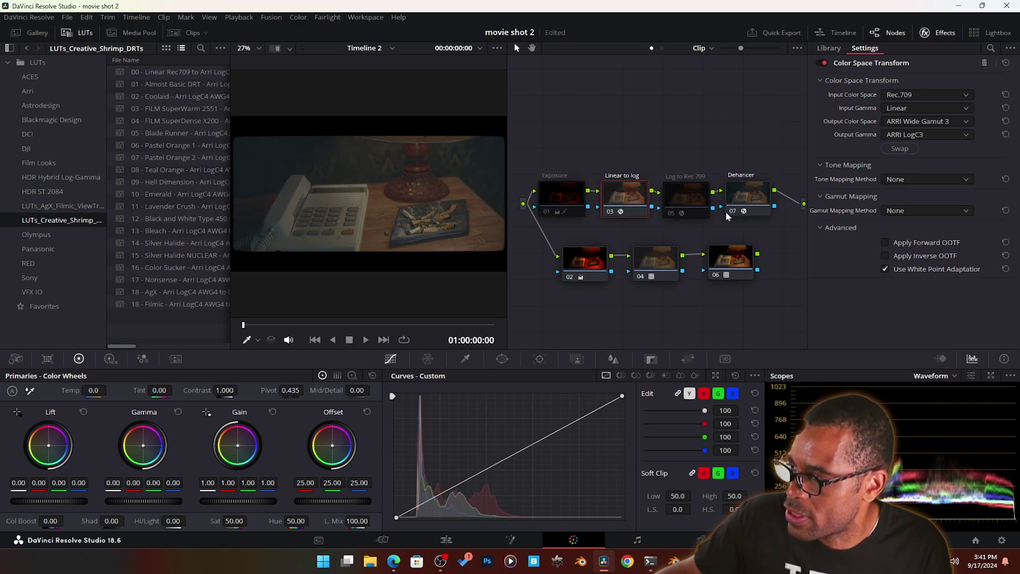
pyautogui.click(733, 212)
pyautogui.click(610, 212)
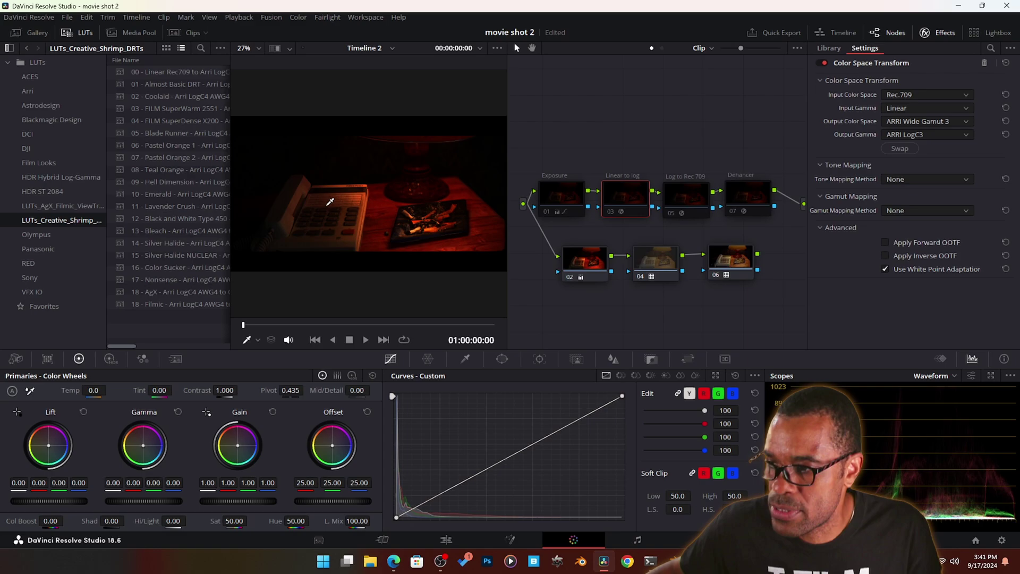
pyautogui.click(77, 33)
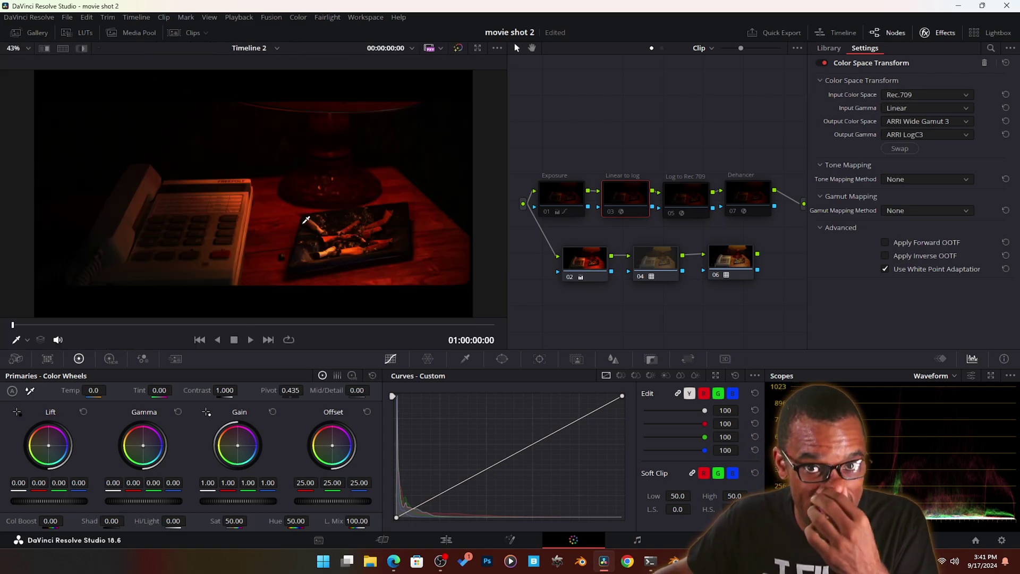
# Enable the Linear to log and Log to Rec 709 nodes again.
pyautogui.click(611, 213)
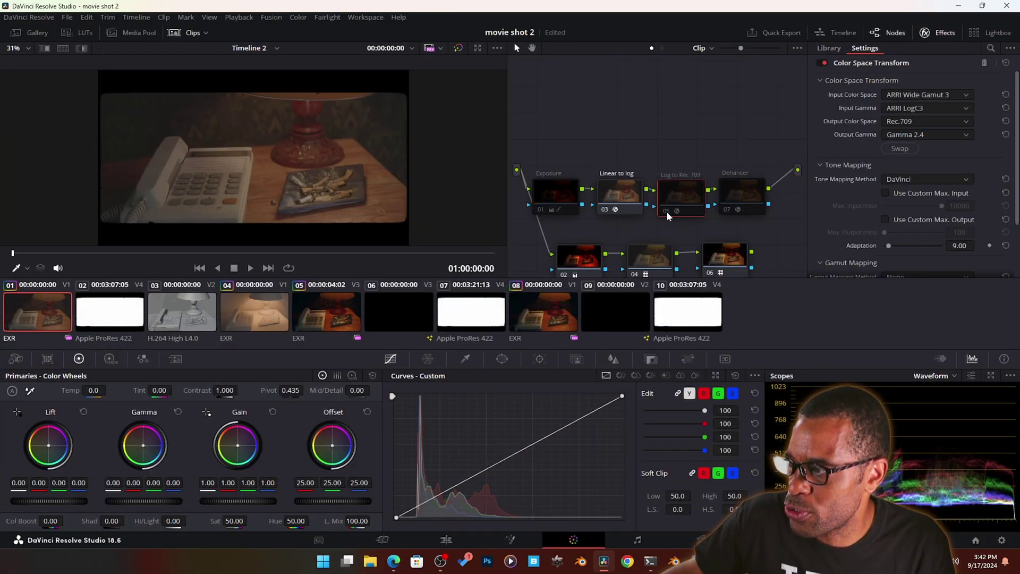
pyautogui.click(667, 212)
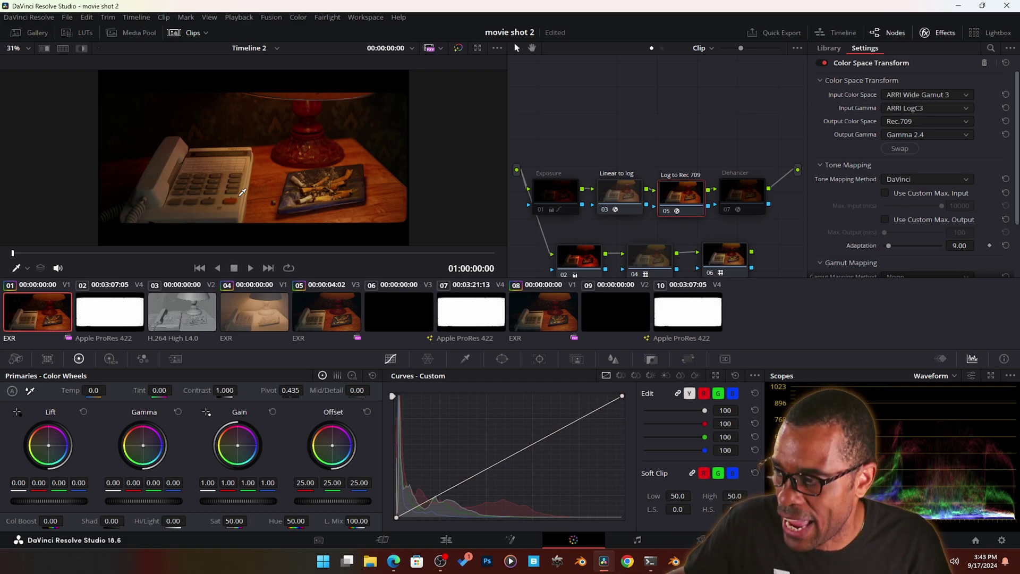
# Select the Exposure node and toggle it to compare the shot, leaving it enabled.
pyautogui.click(560, 192)
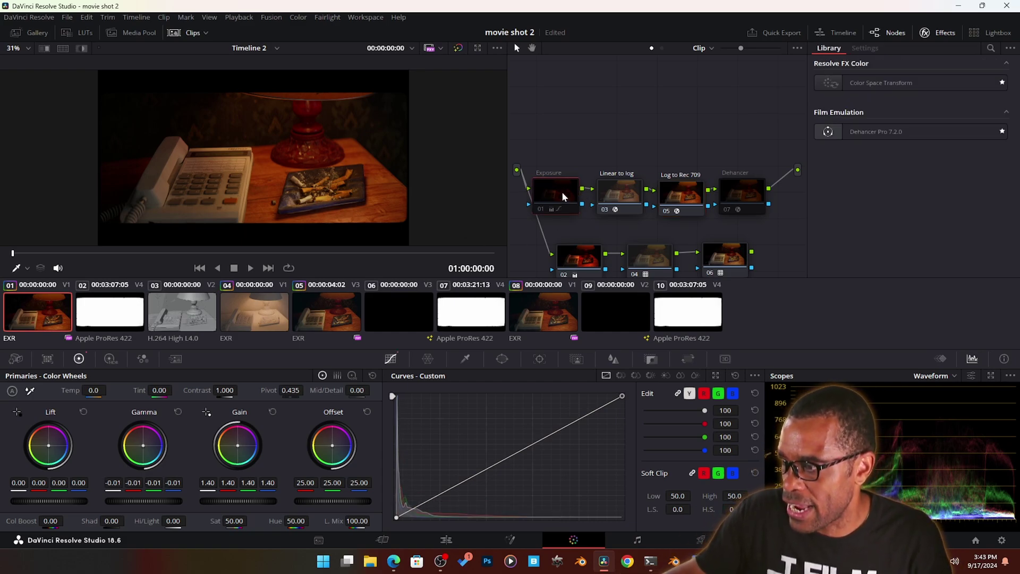
pyautogui.click(540, 210)
pyautogui.click(540, 210)
pyautogui.click(540, 210)
pyautogui.moveTo(622, 396); pyautogui.dragTo(681, 365)
# Enable the Dehancer node and look through its film emulation settings down to Gate Weave and Overscan.
pyautogui.click(736, 198)
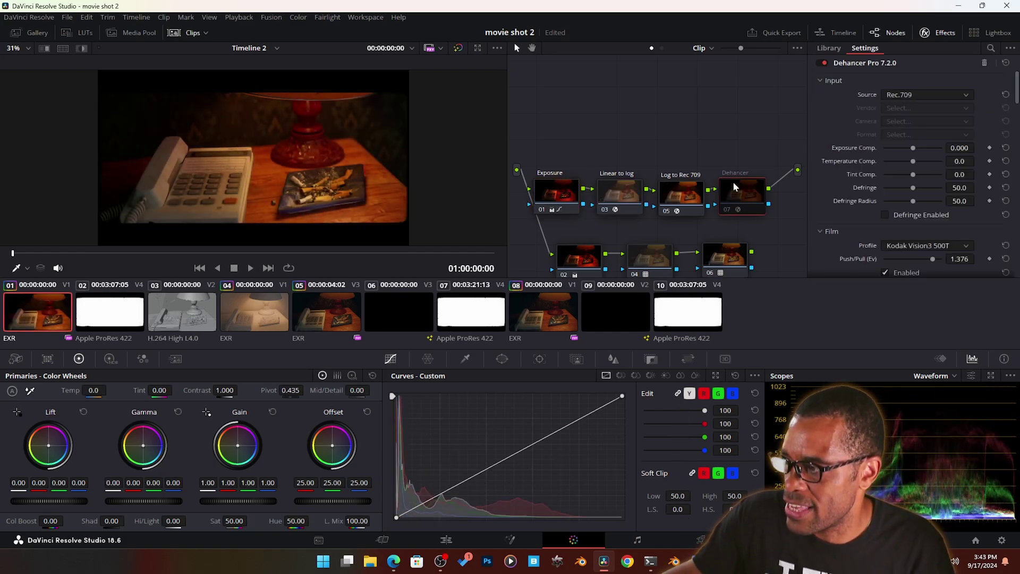
pyautogui.click(725, 210)
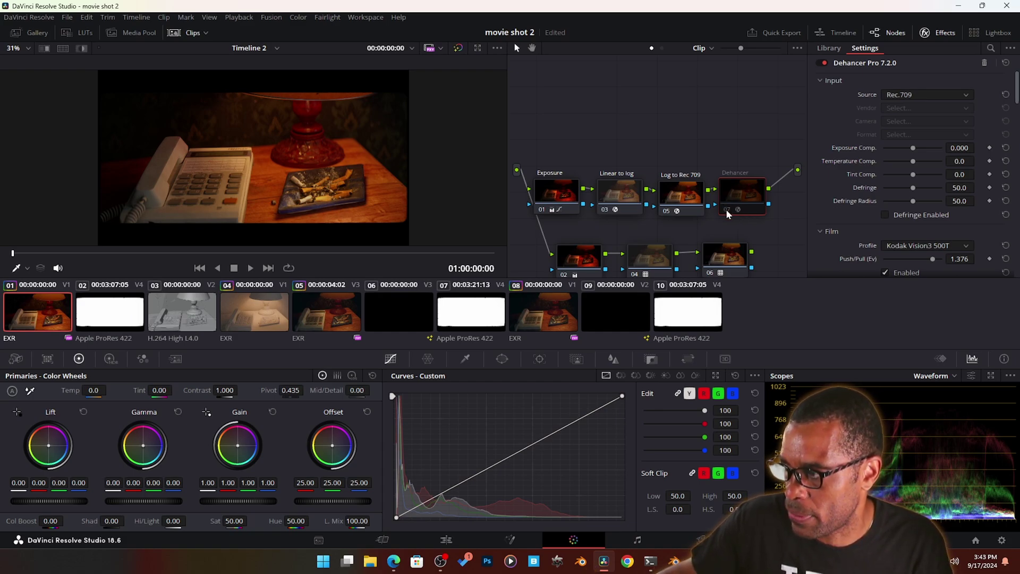
pyautogui.click(726, 210)
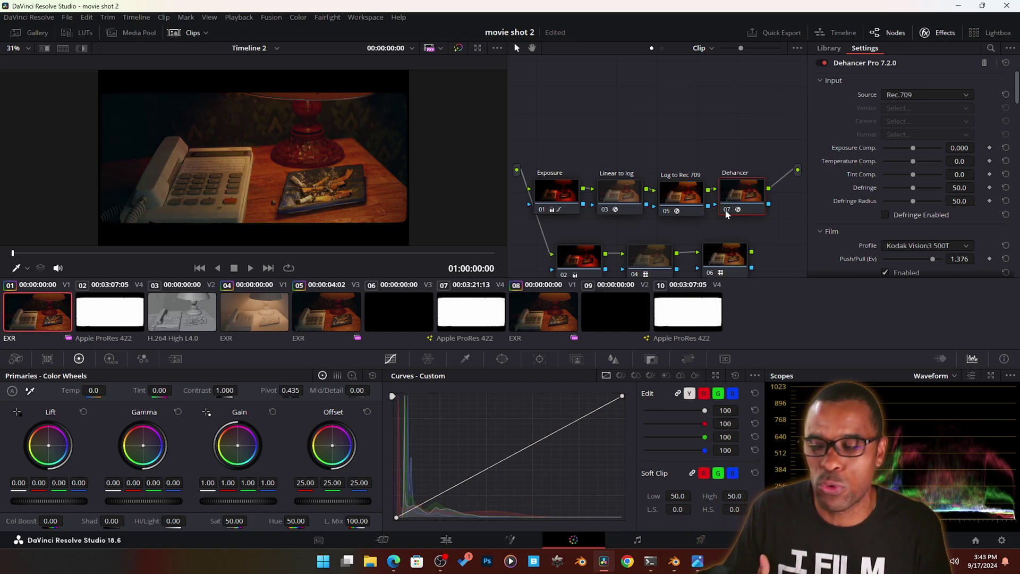
pyautogui.scroll(-2, 830, 236)
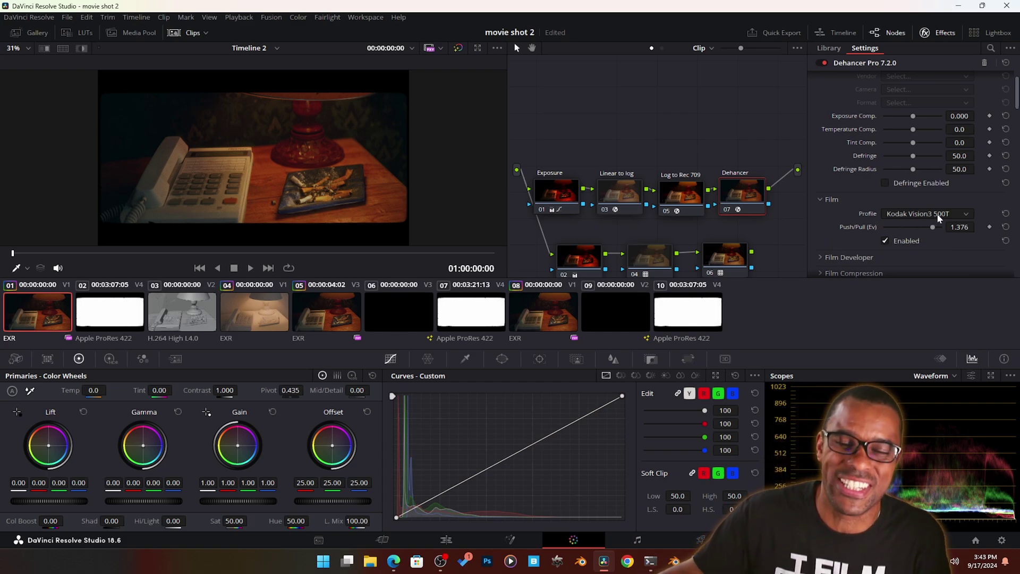
pyautogui.scroll(-8, 876, 260)
pyautogui.scroll(-6, 850, 229)
pyautogui.scroll(-4, 846, 224)
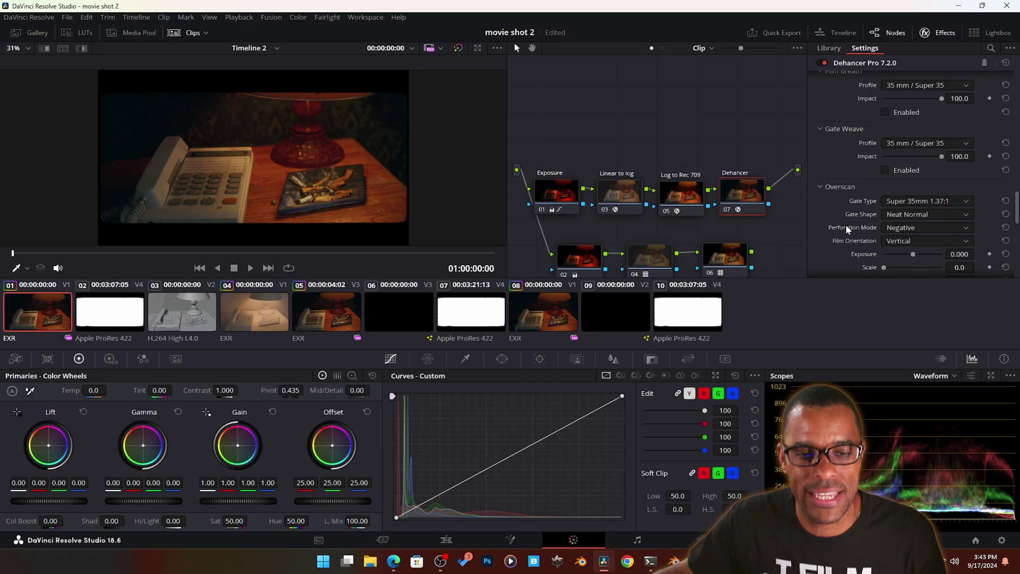